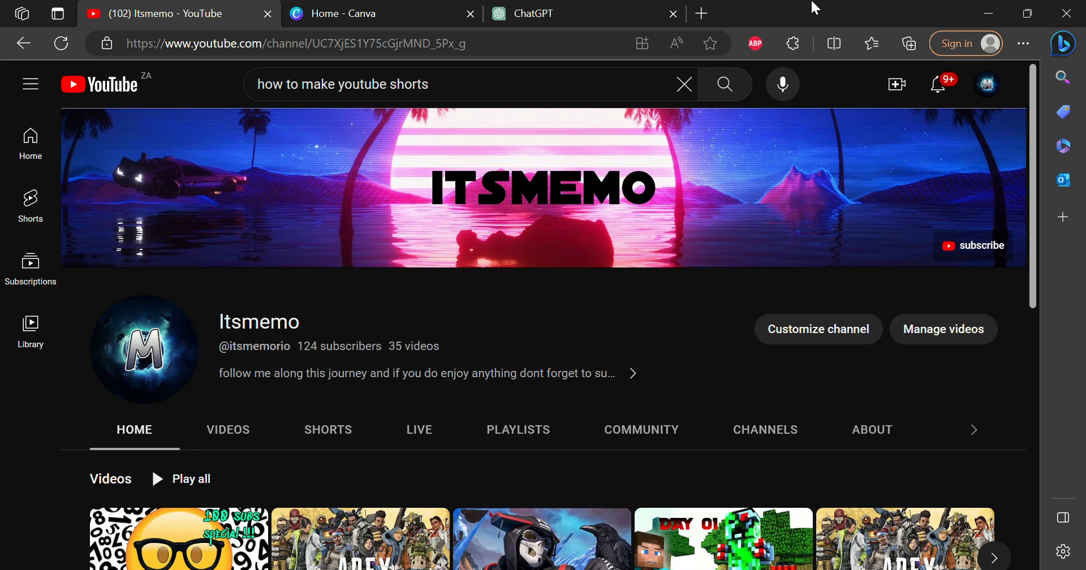
- Switch to Canva and create a new Mobile Video design
click(357, 8)
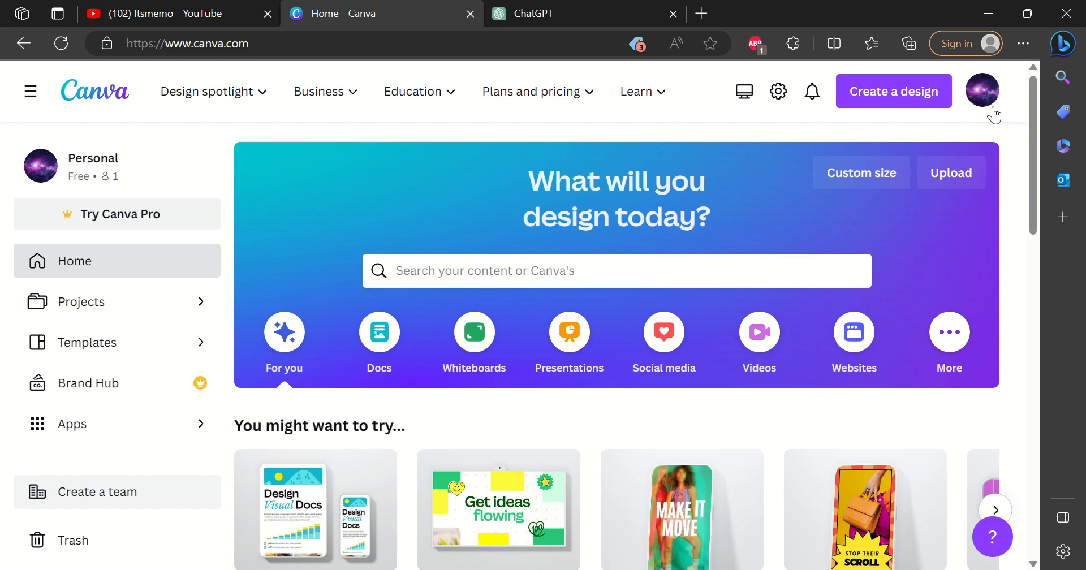
drag(1032, 117, 1040, 188)
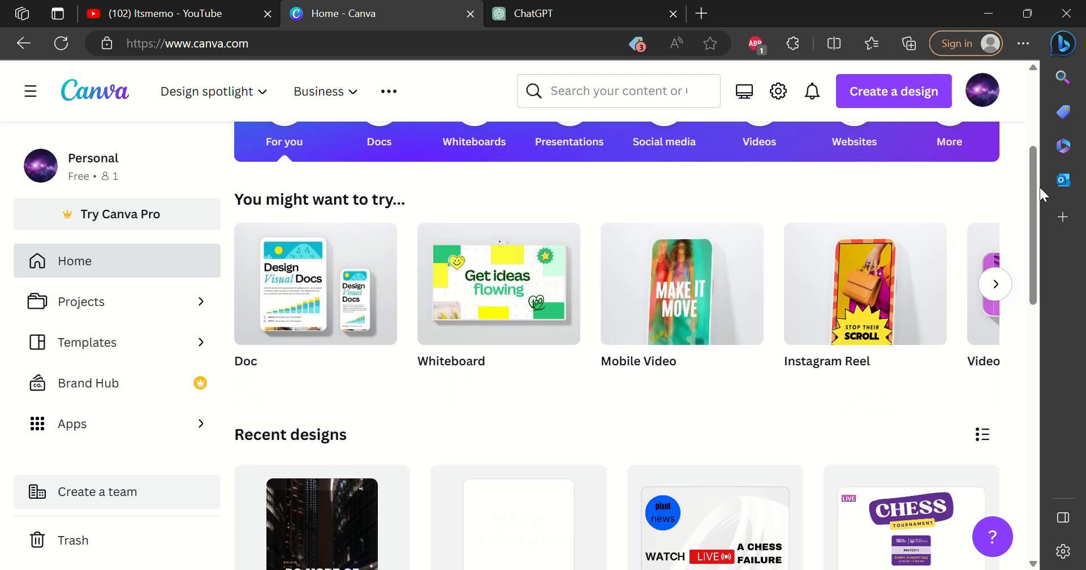
click(683, 277)
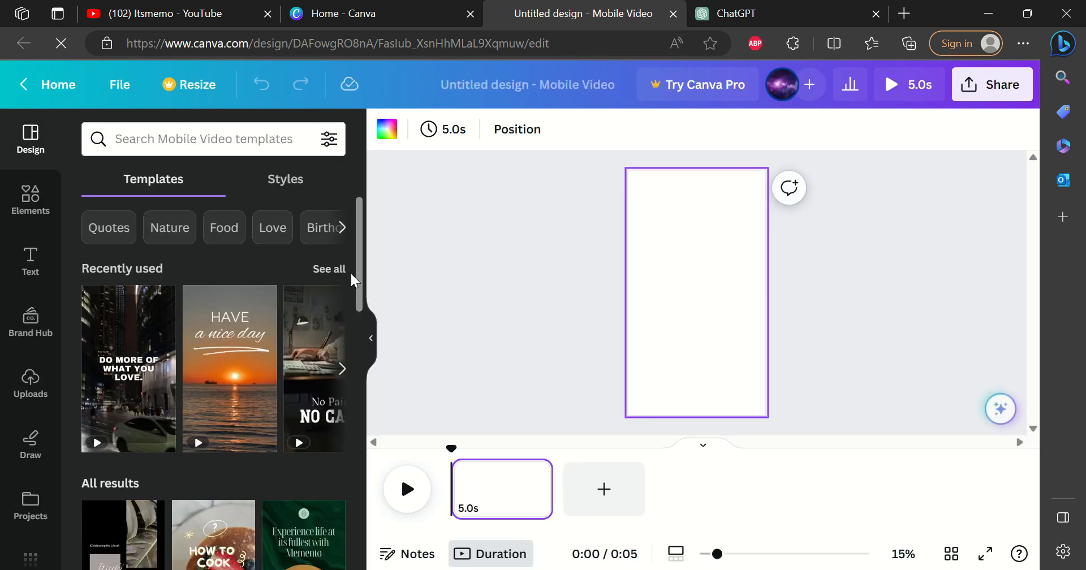
- Browse the Quotes templates and apply the dark city street "Do more of what you love" template to the blank page
mouse_move(356, 273)
mouse_down()
mouse_move(359, 471)
mouse_move(347, 256)
mouse_up()
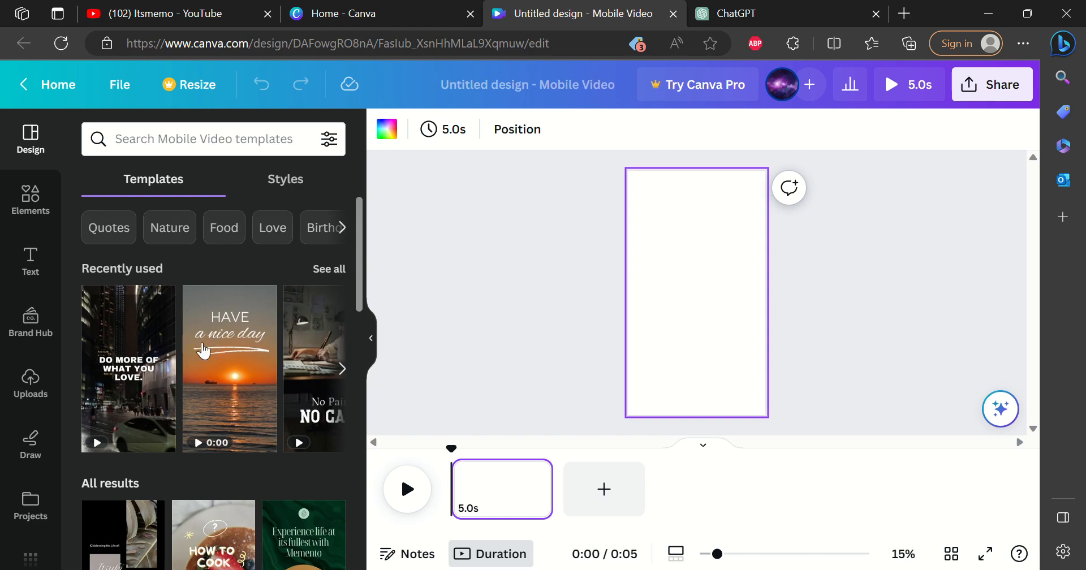
mouse_move(121, 379)
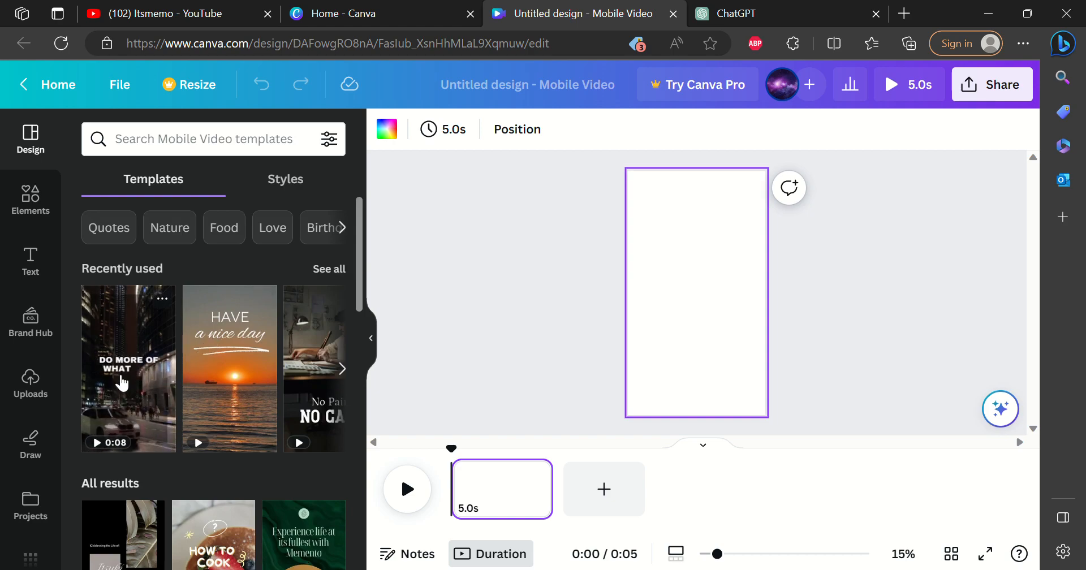
click(134, 232)
mouse_move(303, 400)
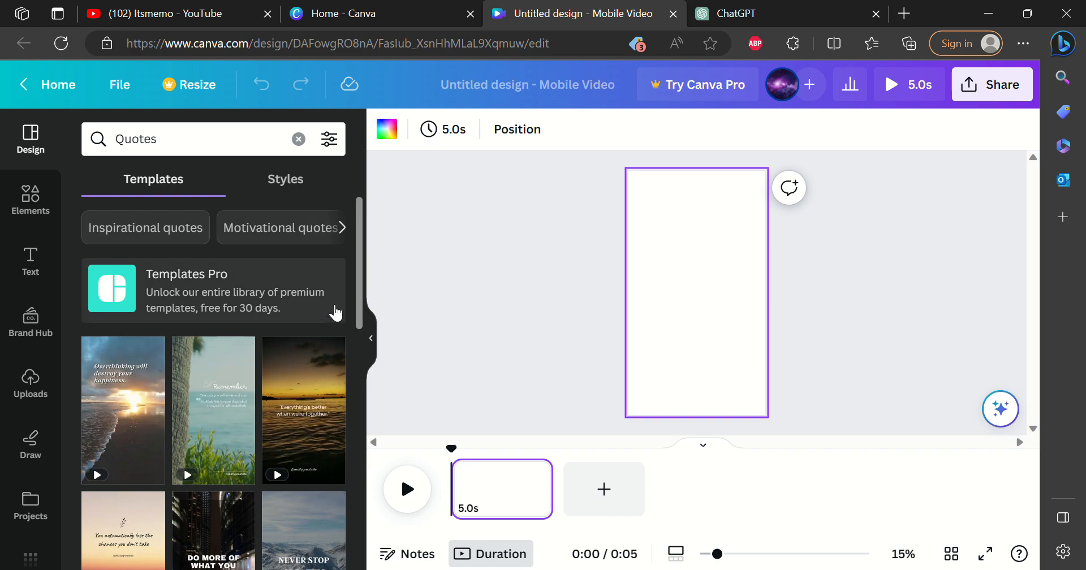
drag(358, 293, 365, 388)
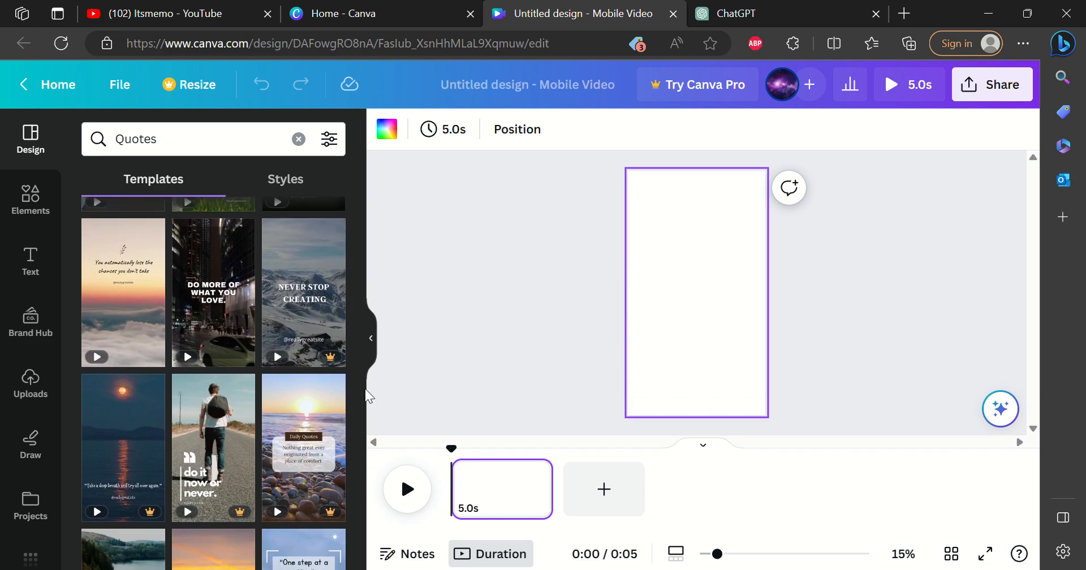
click(191, 295)
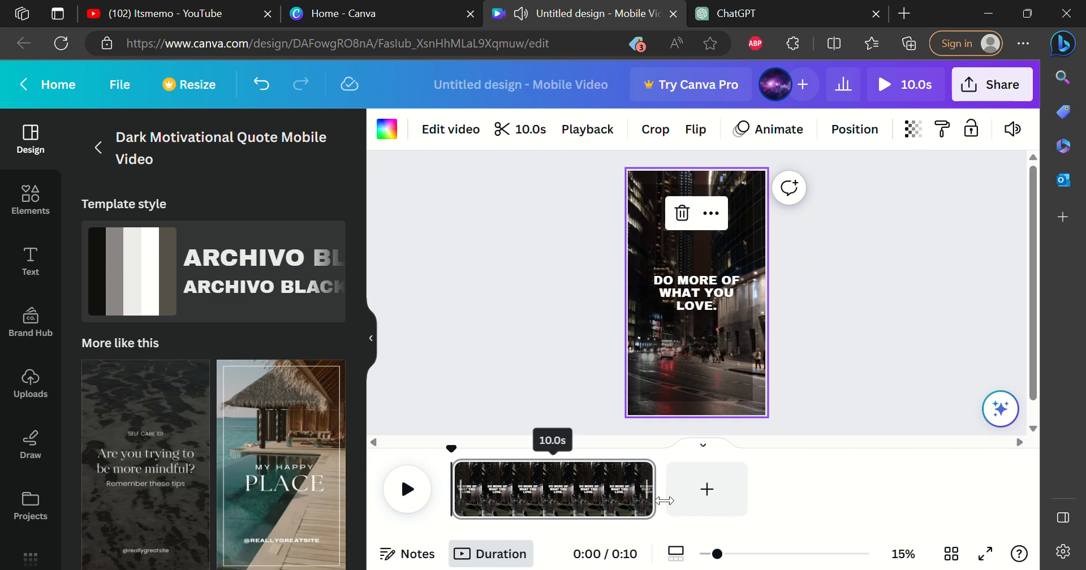
- Extend the page's duration to 11.5 seconds and mute all videos on the page
click(676, 503)
drag(677, 503, 696, 507)
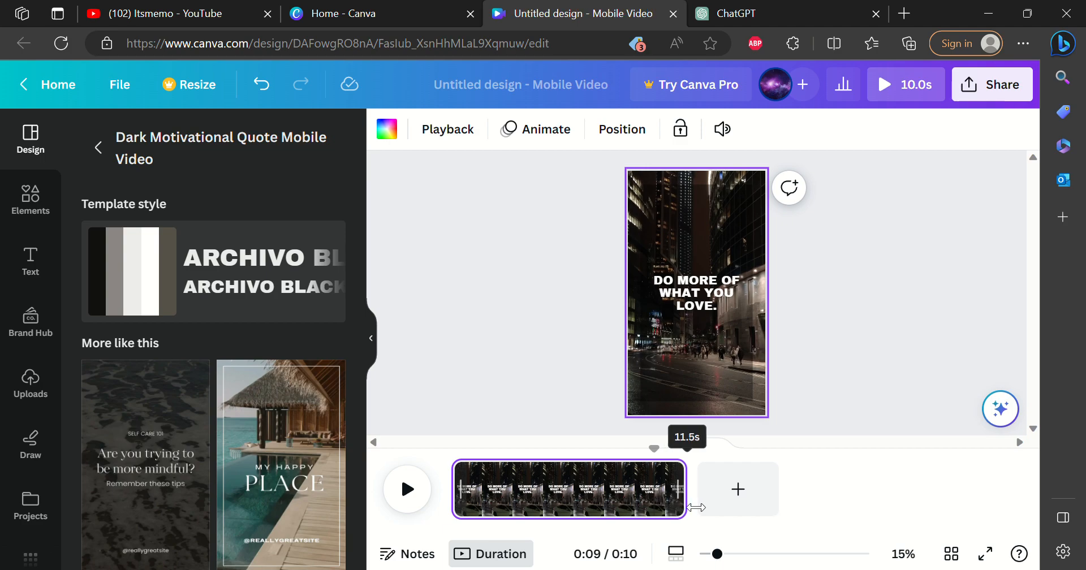
drag(696, 508, 696, 507)
click(474, 498)
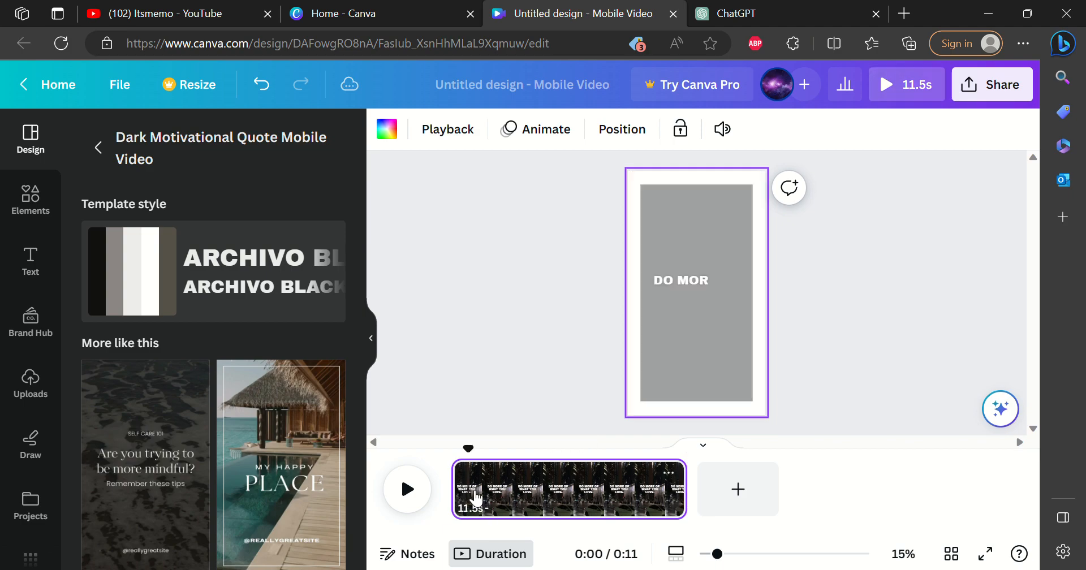
click(724, 131)
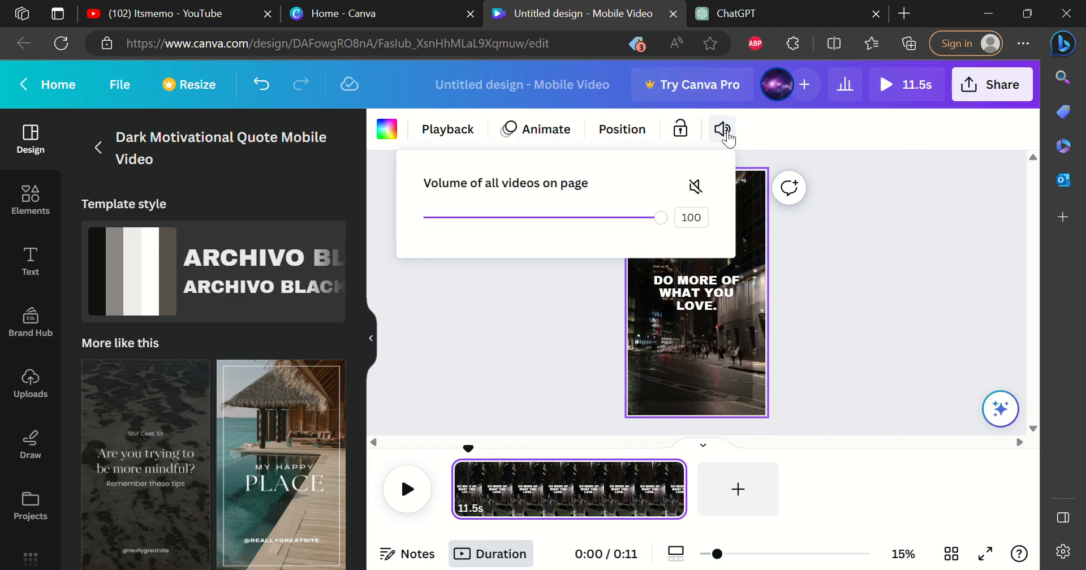
click(708, 188)
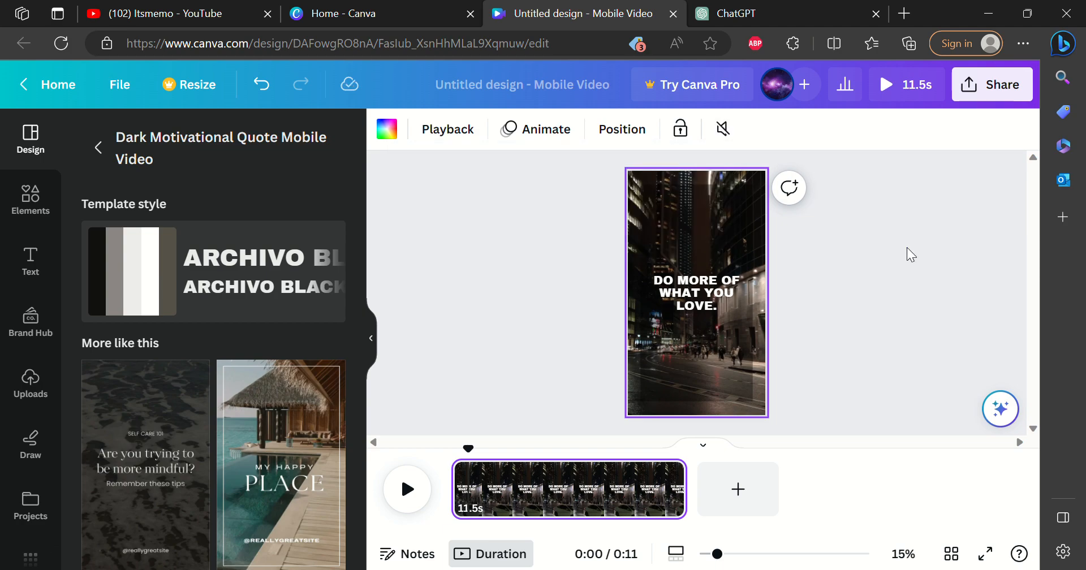
- Move the "Do more of what you love" text up to the upper part of the video page
click(731, 282)
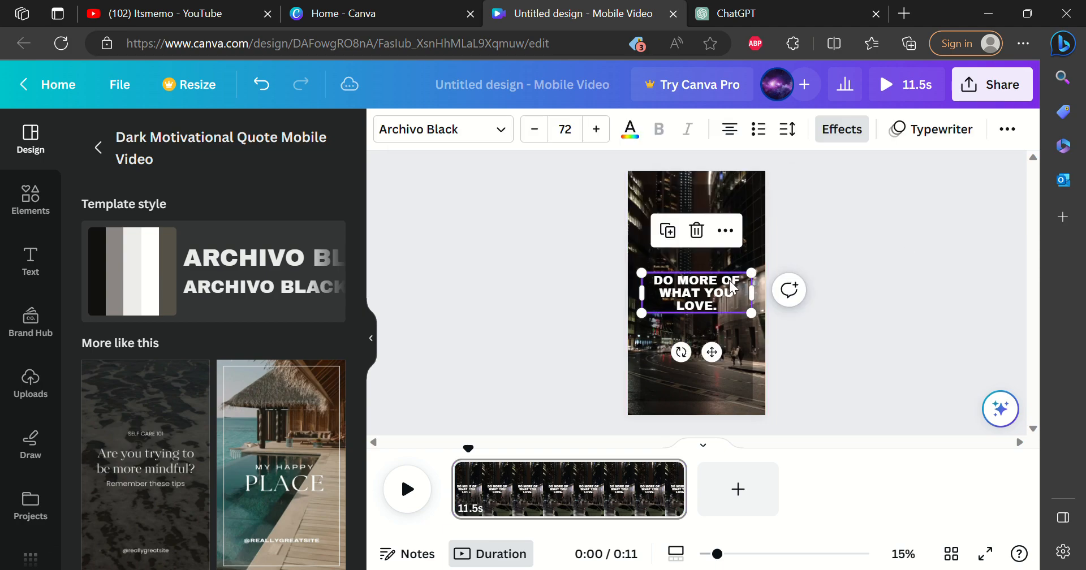
drag(733, 287, 731, 217)
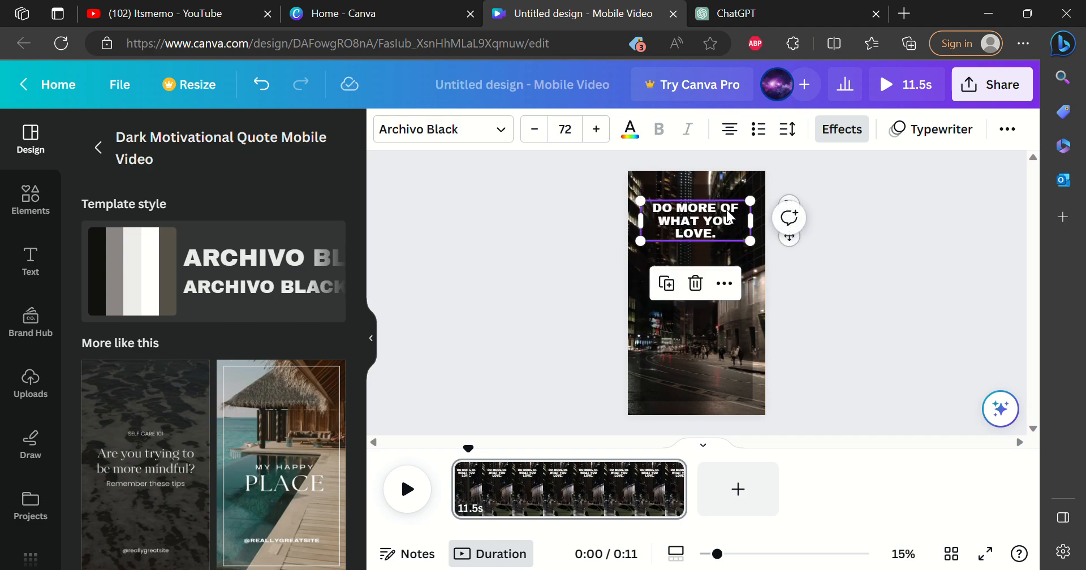
- Switch to ChatGPT, send the prompt "give short interresting facts" and review the generated list
click(771, 8)
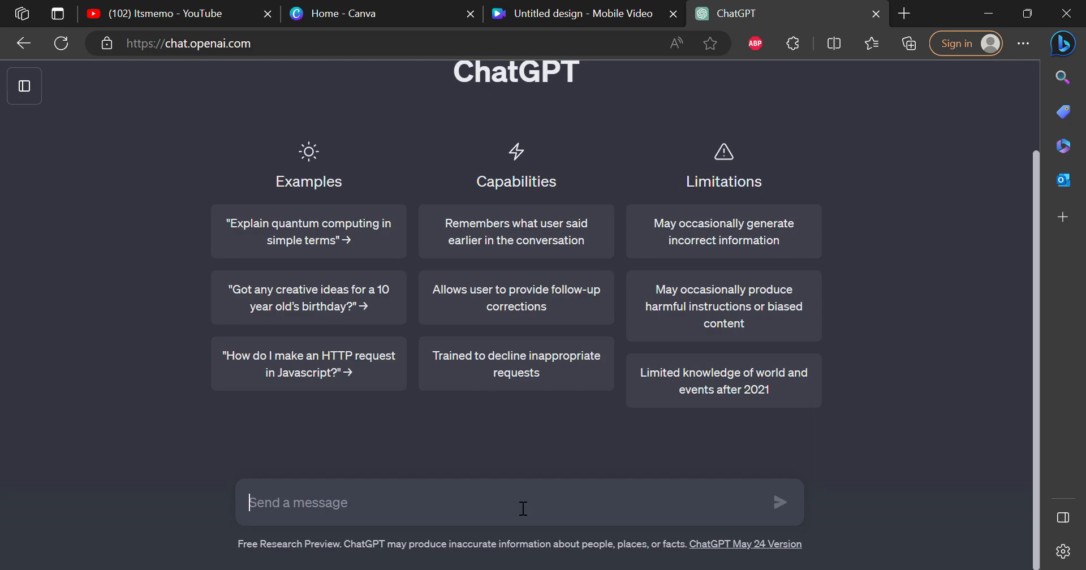
text(give short interresting facts)
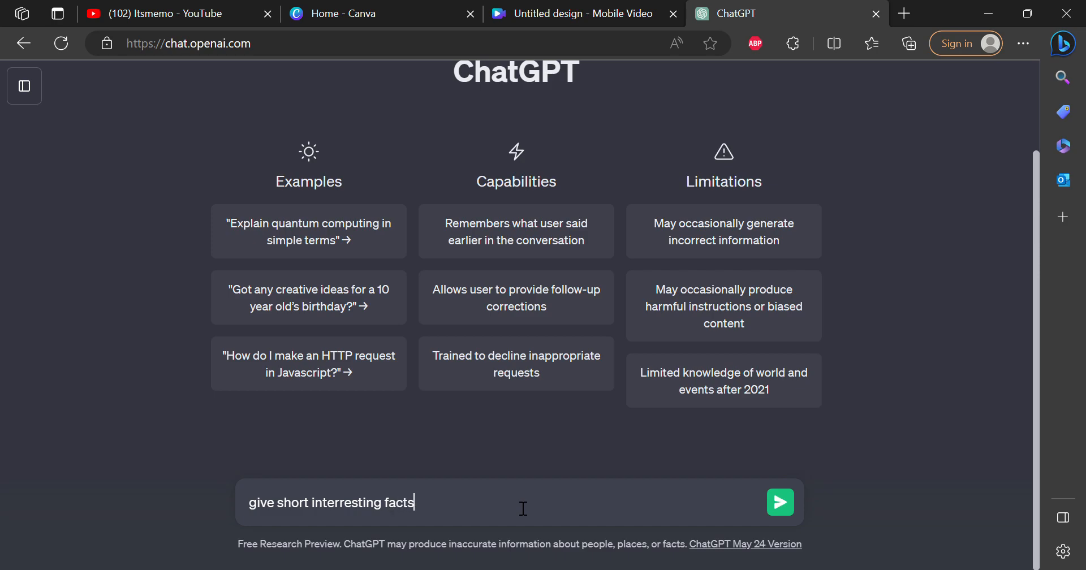
key(Return)
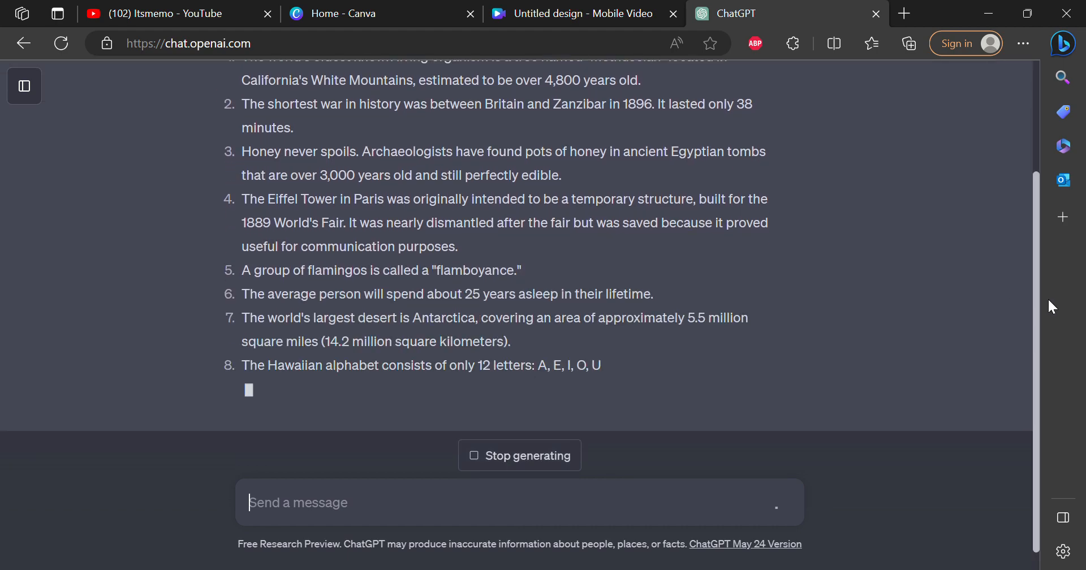
drag(1037, 300, 1020, 229)
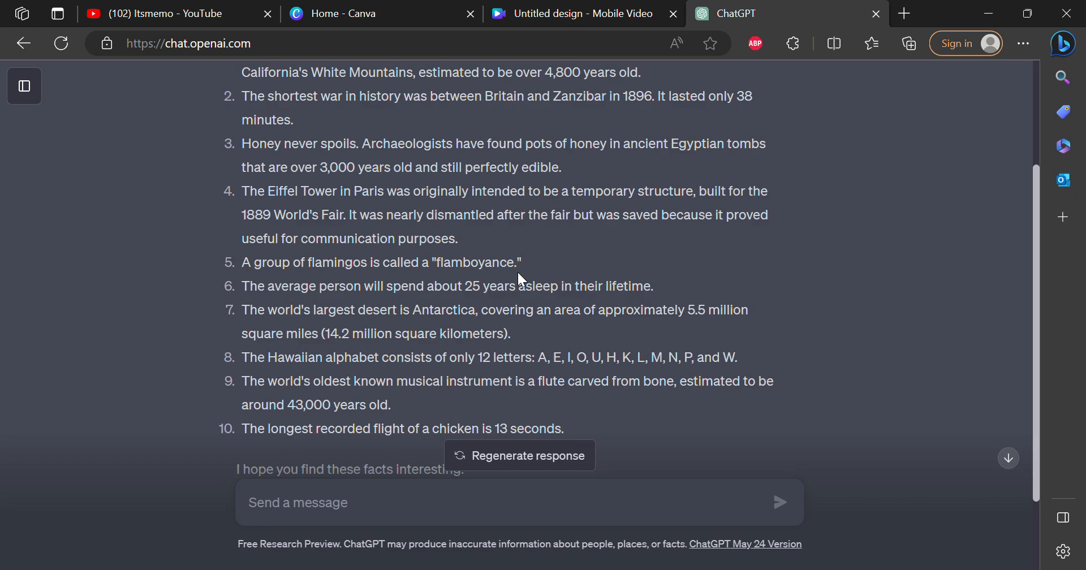
- Switch back to the Canva design and replace the quote text with "DID YOU KNOW..."
click(623, 9)
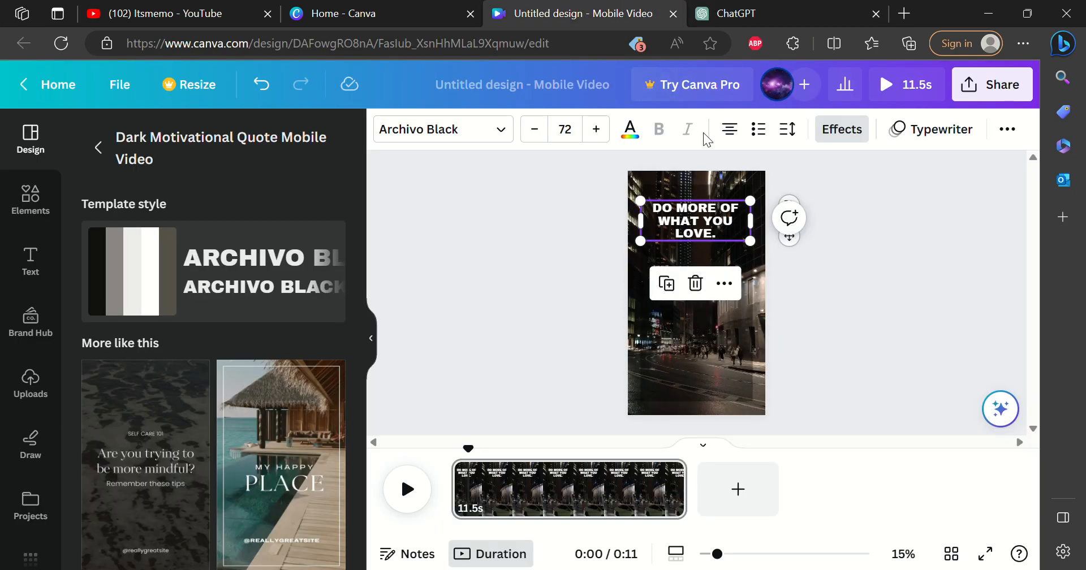
double_click(725, 234)
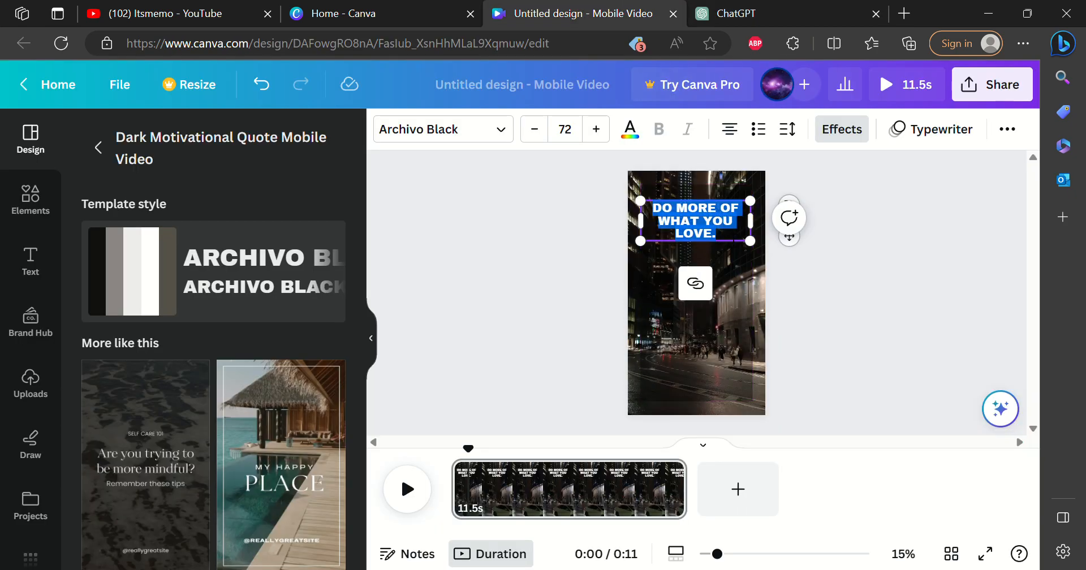
key(BackSpace)
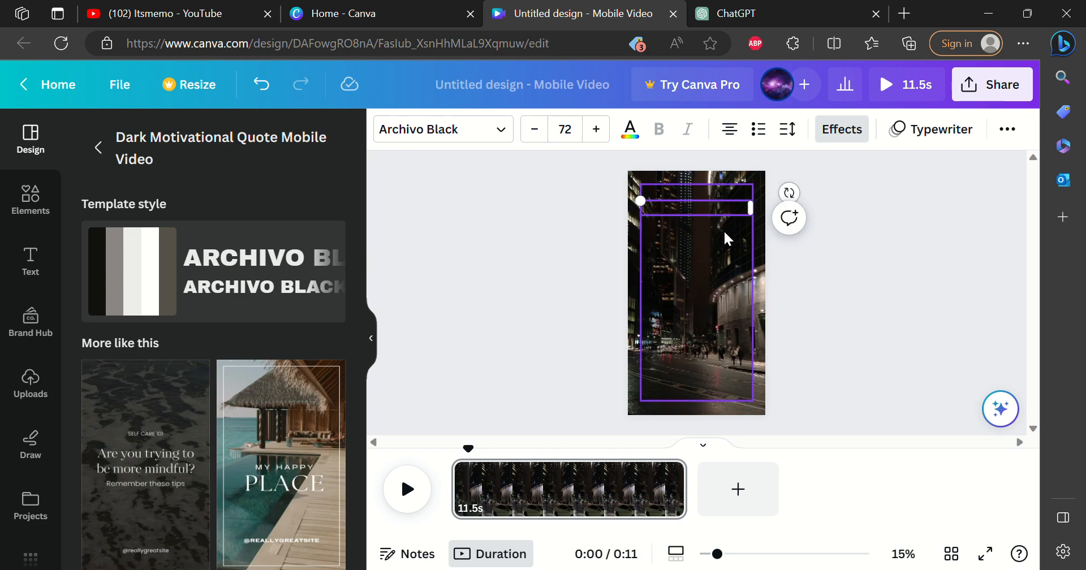
text(DID YOU KNOW)
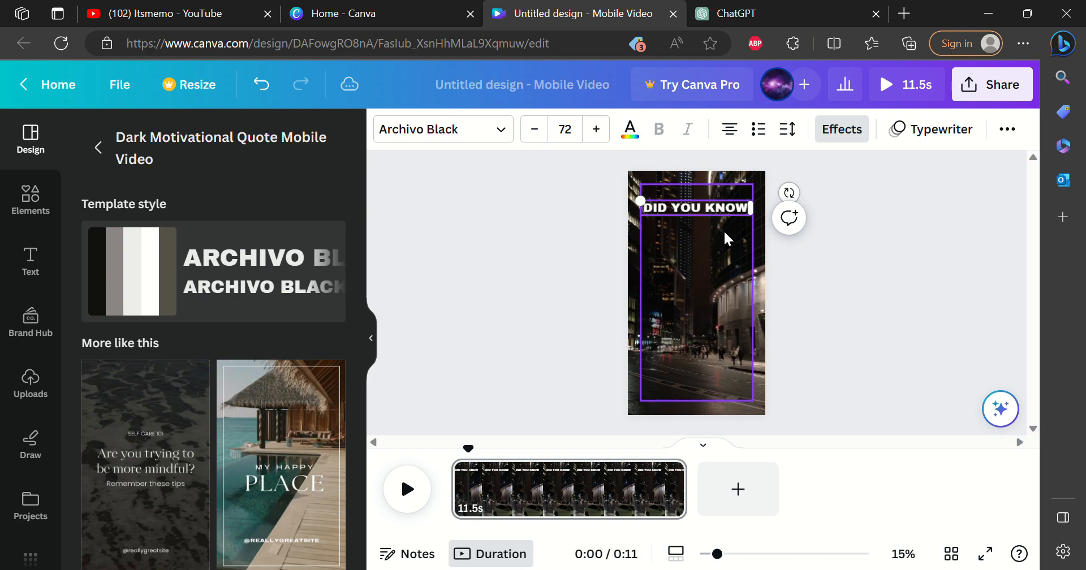
text(...)
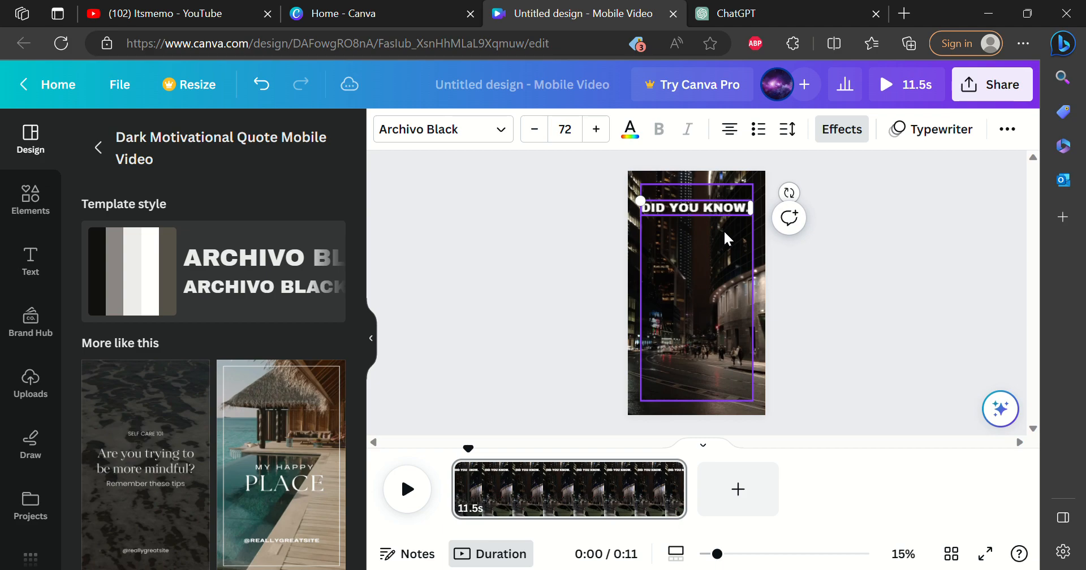
key(Escape)
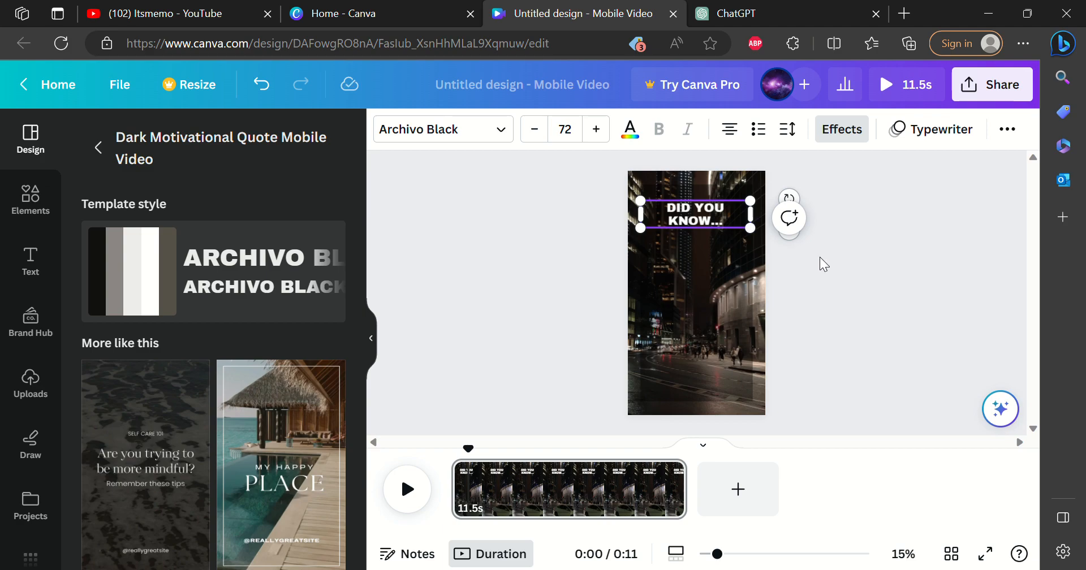
click(864, 271)
- Move the "DID YOU KNOW..." heading slightly lower and increase its font size to 80
click(714, 224)
drag(713, 224, 721, 239)
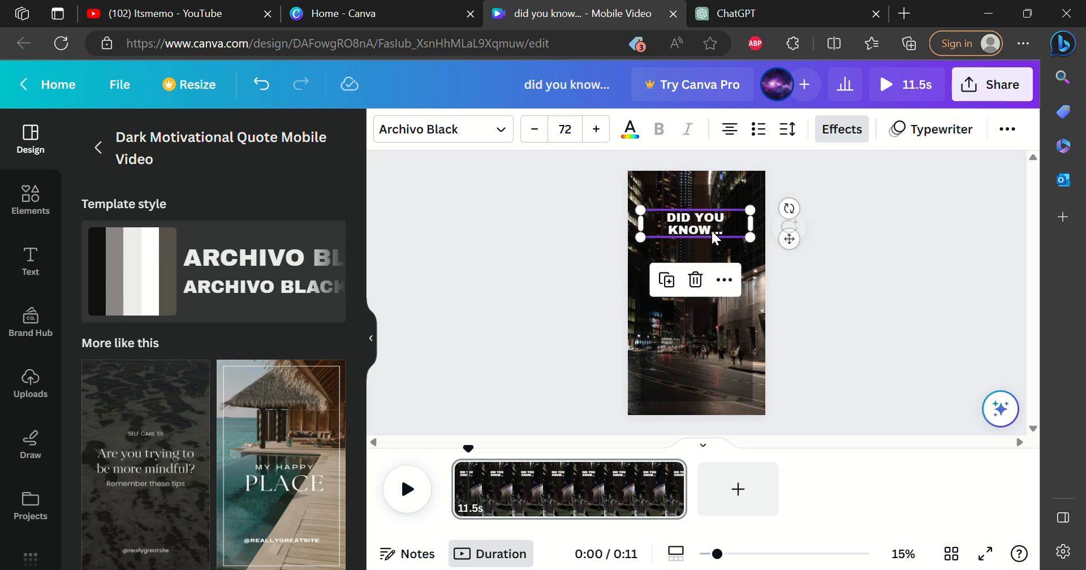
click(596, 129)
click(596, 129)
click(596, 129)
click(596, 129)
click(596, 129)
click(595, 129)
click(595, 129)
click(596, 129)
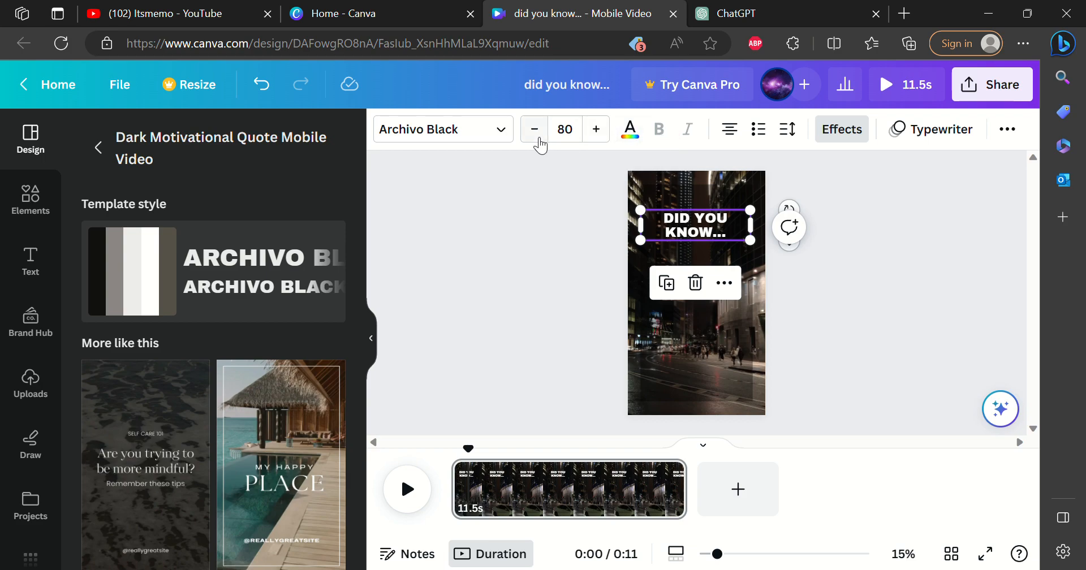
- Try the TC October font on the heading and revert it to Archivo Black
click(507, 137)
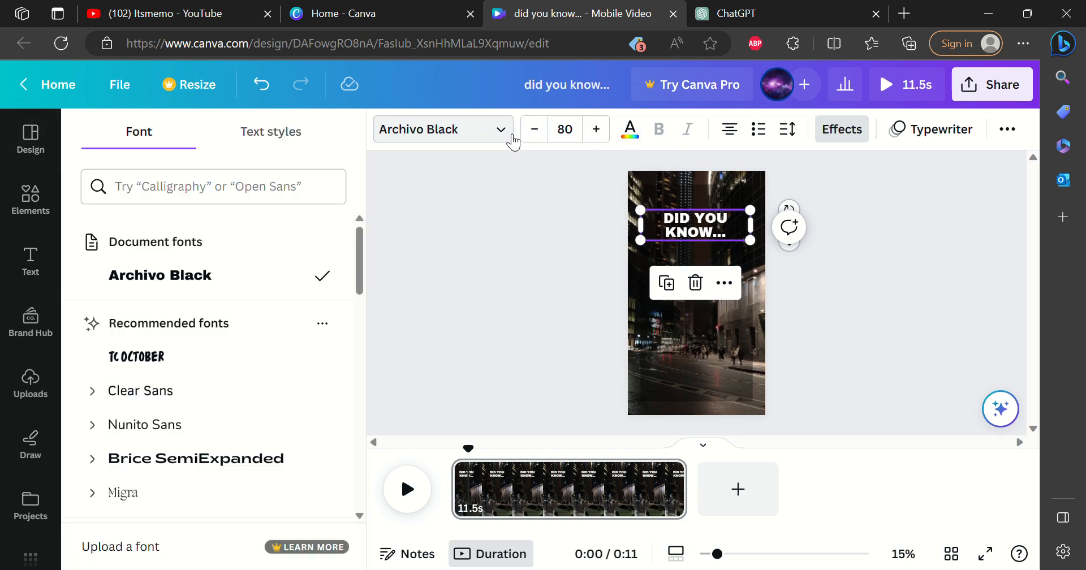
click(217, 372)
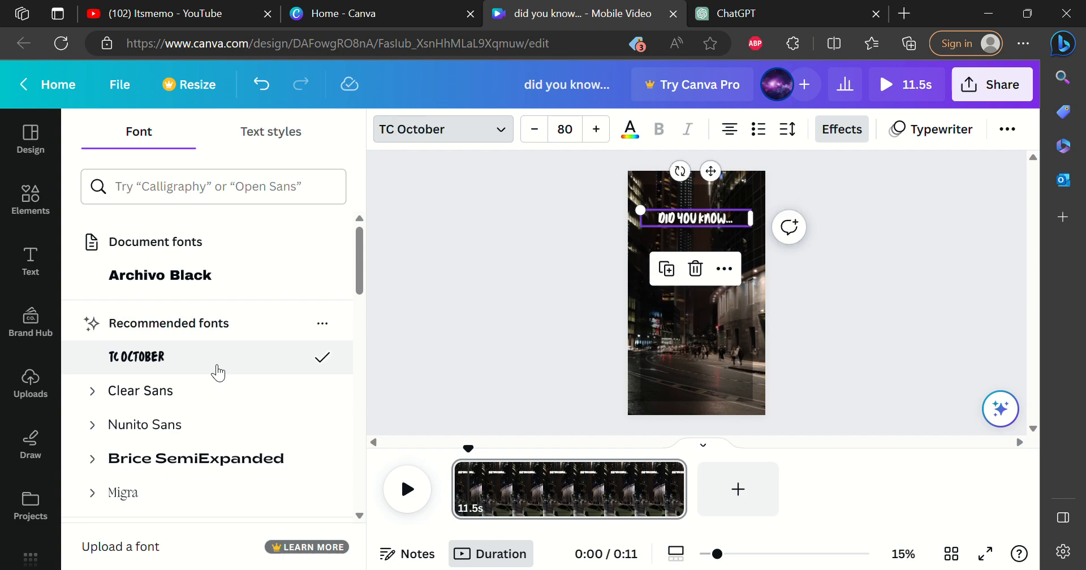
click(205, 294)
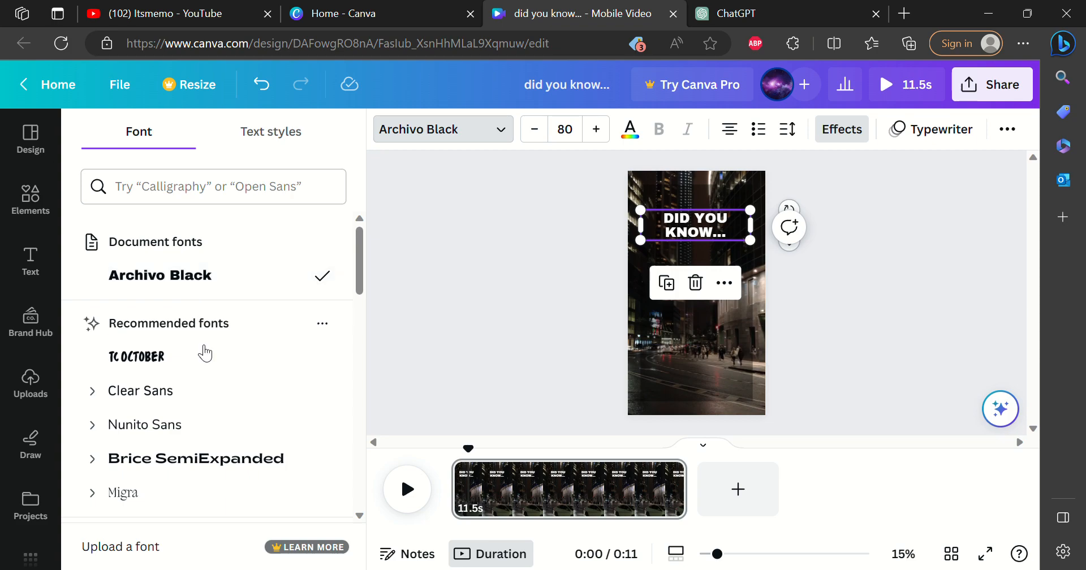
click(478, 243)
- Add a new text box at the centre of the page and clear its placeholder text
click(679, 317)
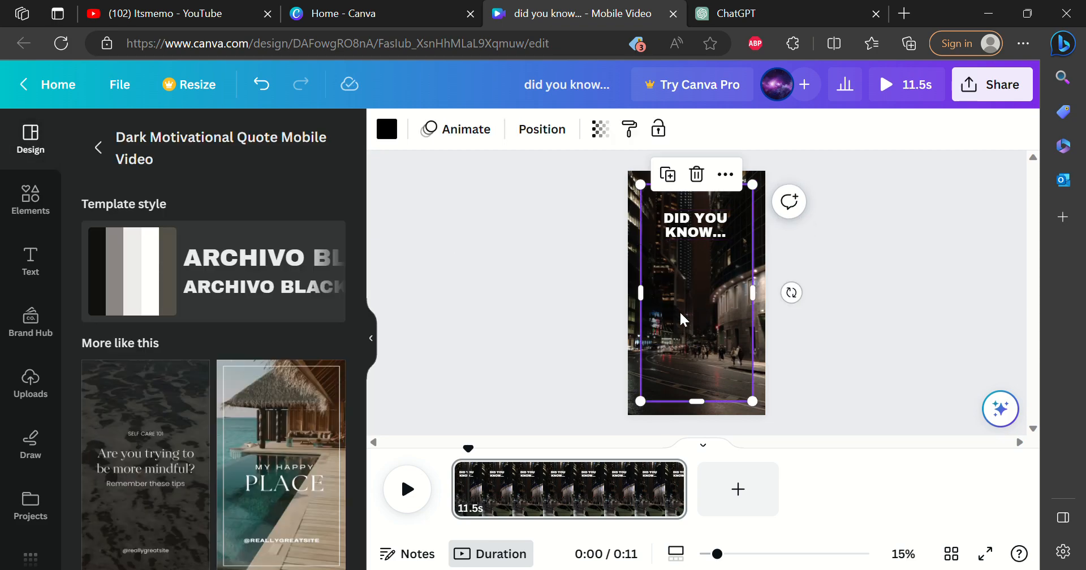
key(t)
key(BackSpace)
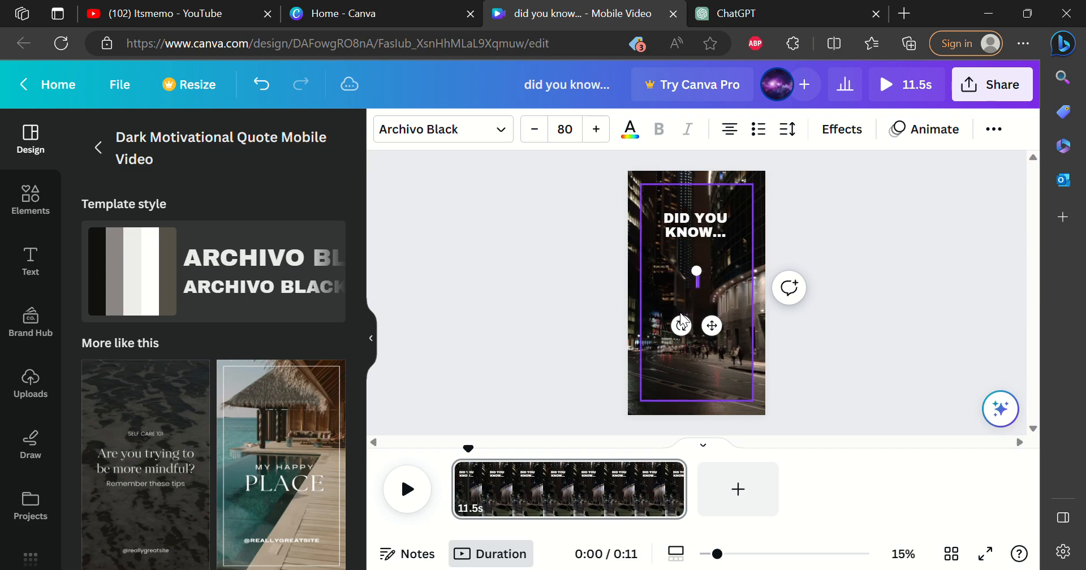
- Copy the fact "A group of flamingos is called a "flamboyance."" from ChatGPT and paste it into the empty text box in Canva
click(776, 22)
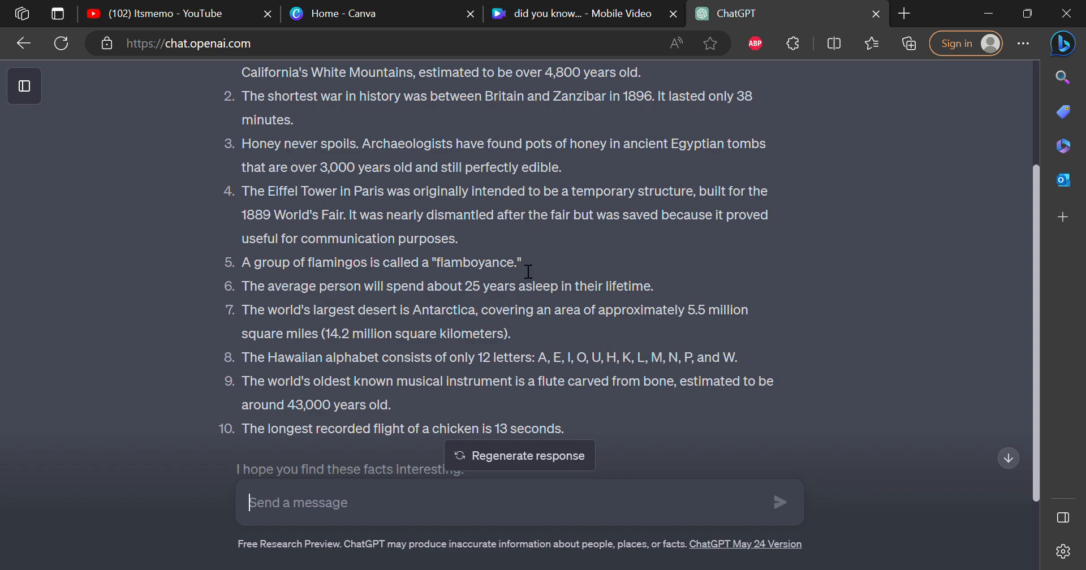
drag(524, 266, 245, 268)
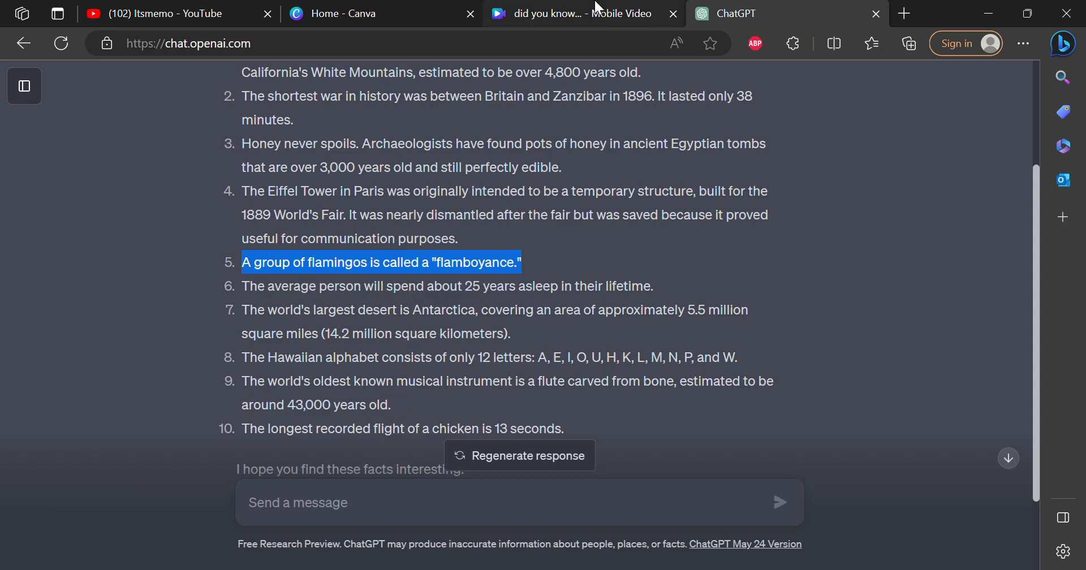
click(566, 14)
right_click(702, 290)
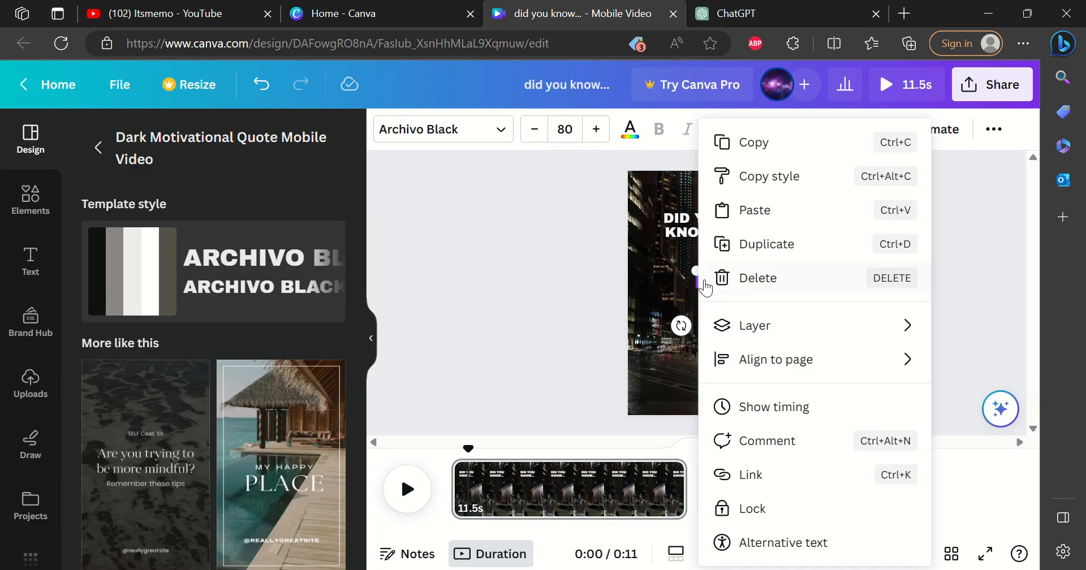
click(801, 211)
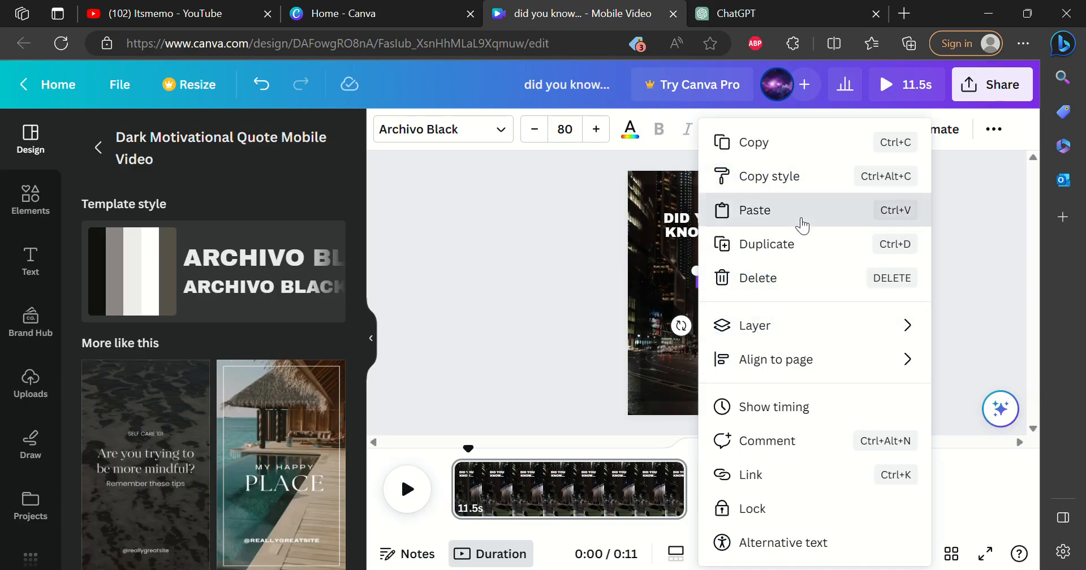
- Paste the copied fact "A GROUP OF FLAMINGOS IS CALLED A "FLAMBOYANCE."" into the new text box below the heading
click(799, 213)
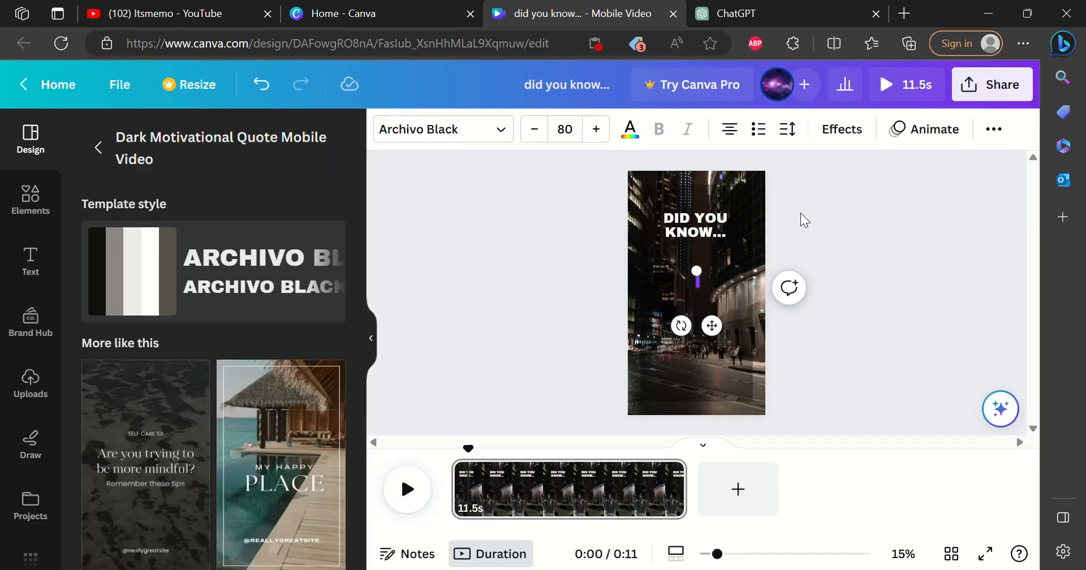
click(709, 265)
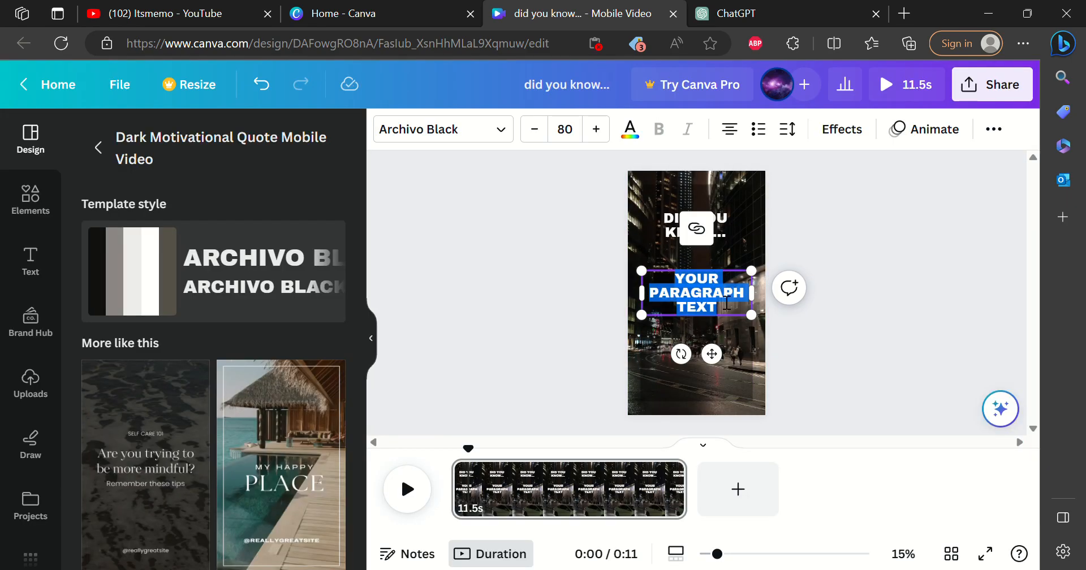
click(724, 307)
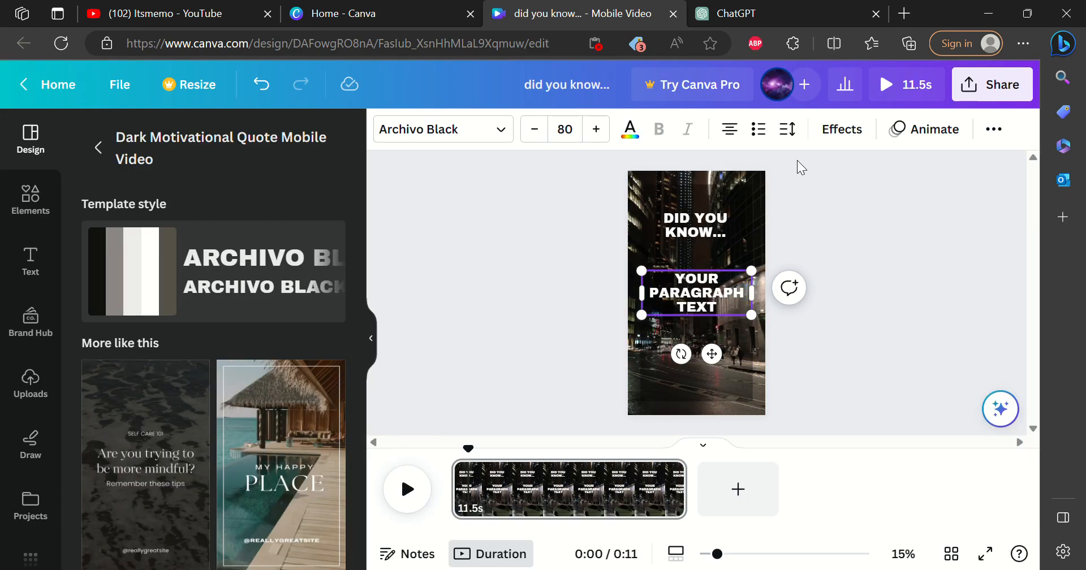
text(A GROUP OF FLAMINGOS IS CALLED A "FLAMBOYANCE.")
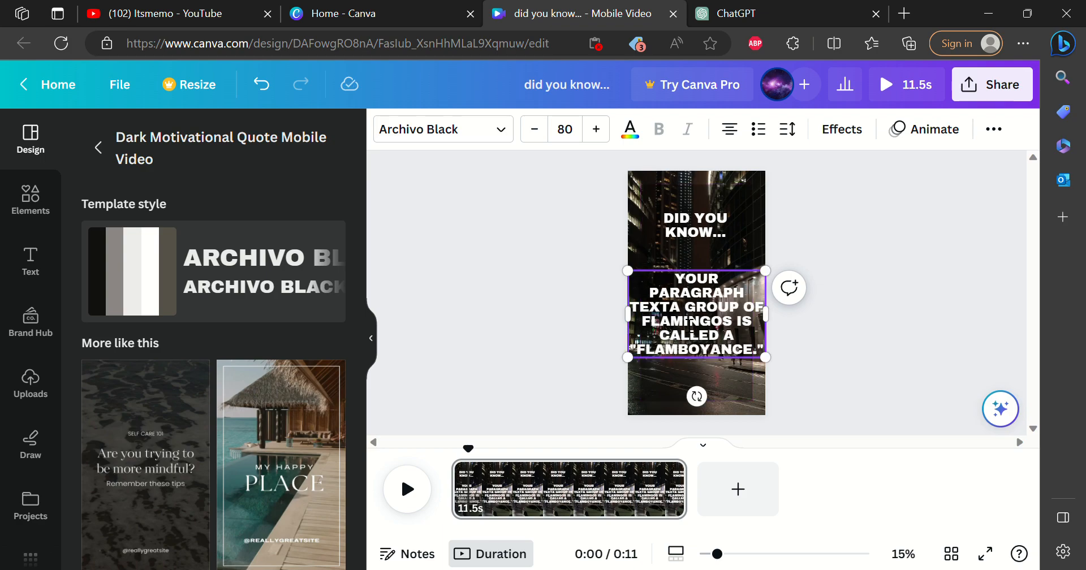
- Delete the leftover placeholder words "YOUR PARAGRAPH TEXT" in front of the flamingo fact
key(BackSpace)
key(BackSpace)
key(BackSpace)
key(BackSpace)
key(BackSpace)
key(BackSpace)
key(BackSpace)
key(BackSpace)
key(BackSpace)
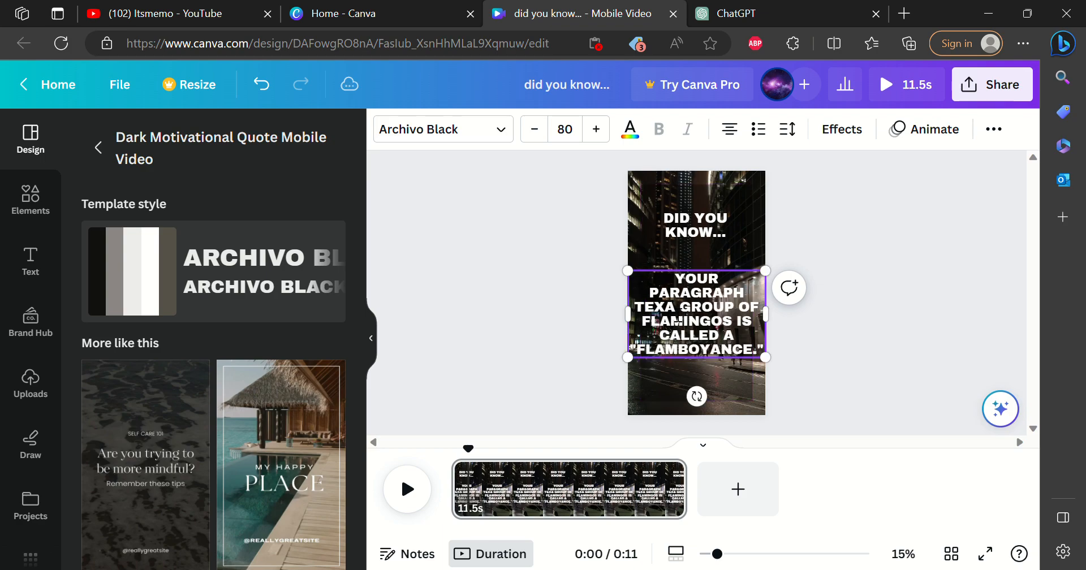
key(BackSpace)
key(BackSpace)
key(BackSpace)
key(BackSpace)
key(BackSpace)
key(BackSpace)
key(BackSpace)
key(BackSpace)
key(BackSpace)
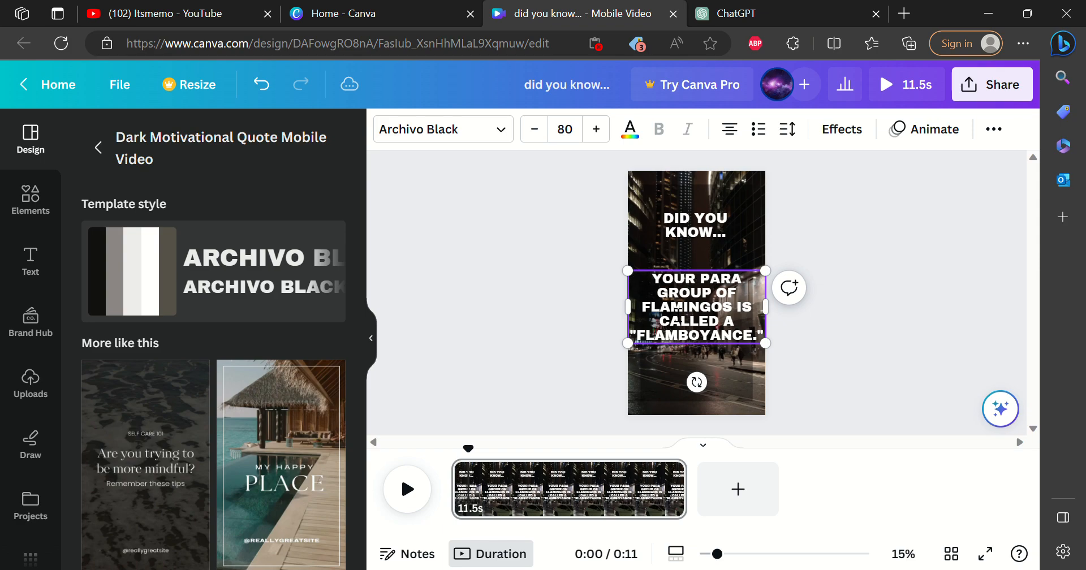
key(BackSpace)
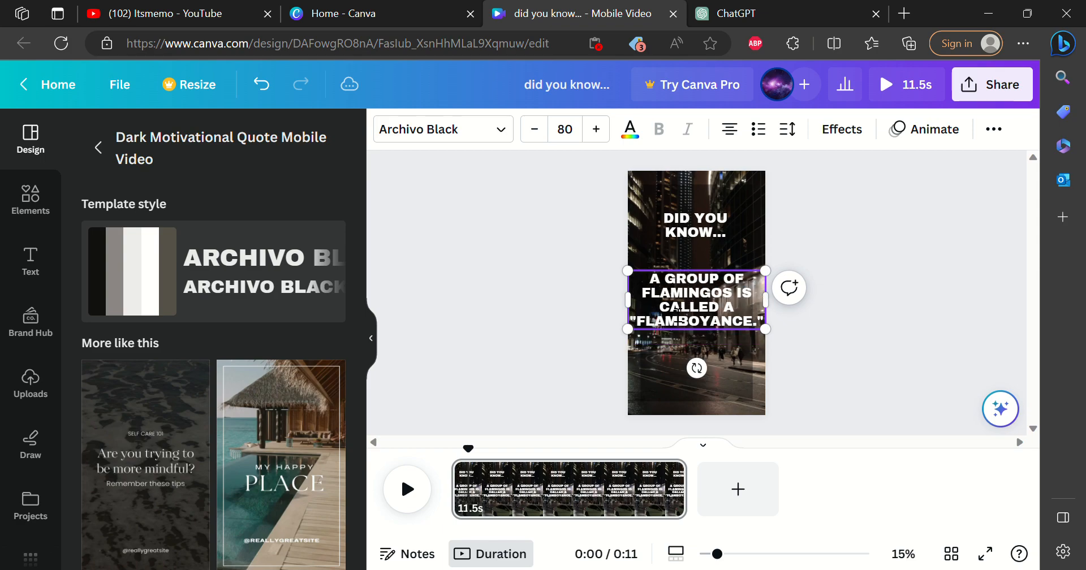
- Move the flamingo fact text lower on the page, leaving more space below the heading
click(864, 316)
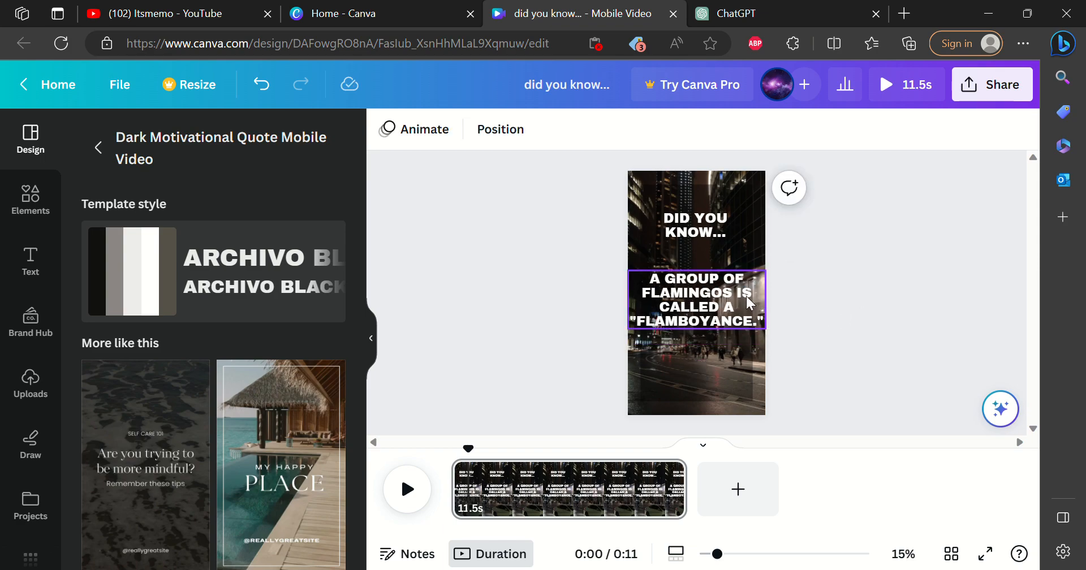
click(717, 299)
drag(717, 300, 717, 322)
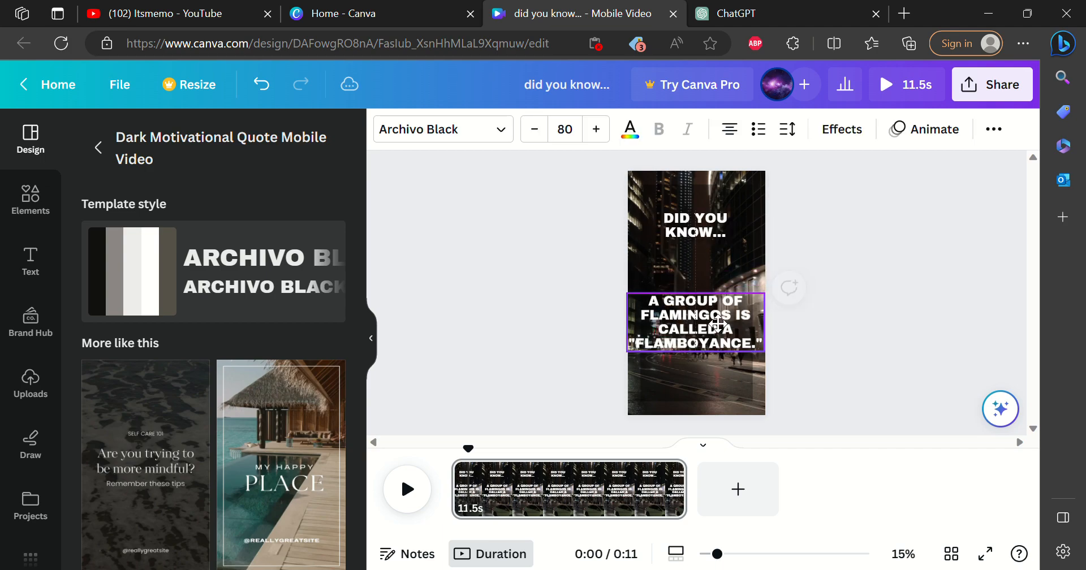
click(709, 232)
right_click(710, 235)
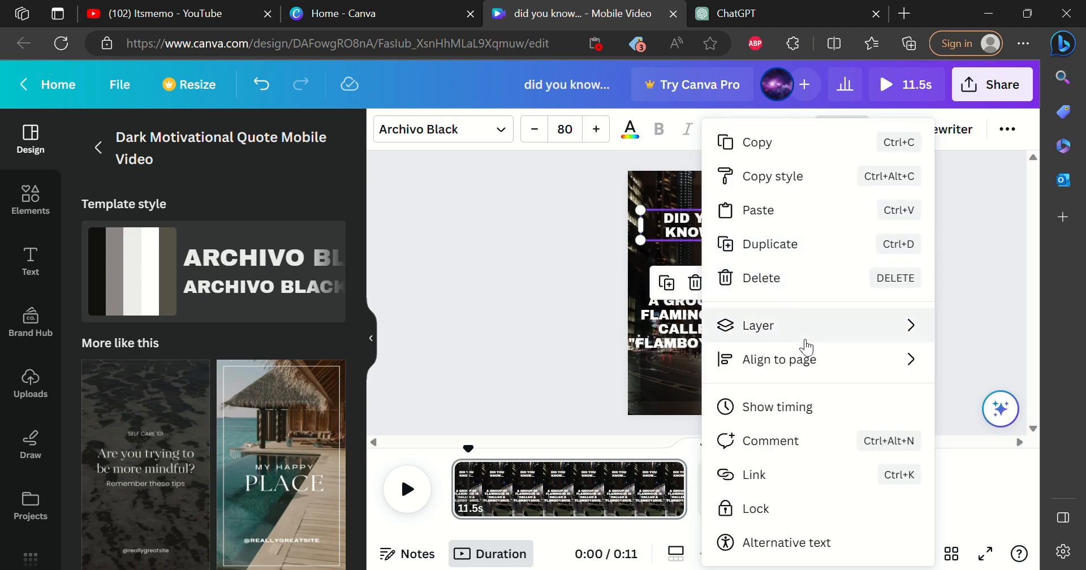
mouse_move(821, 338)
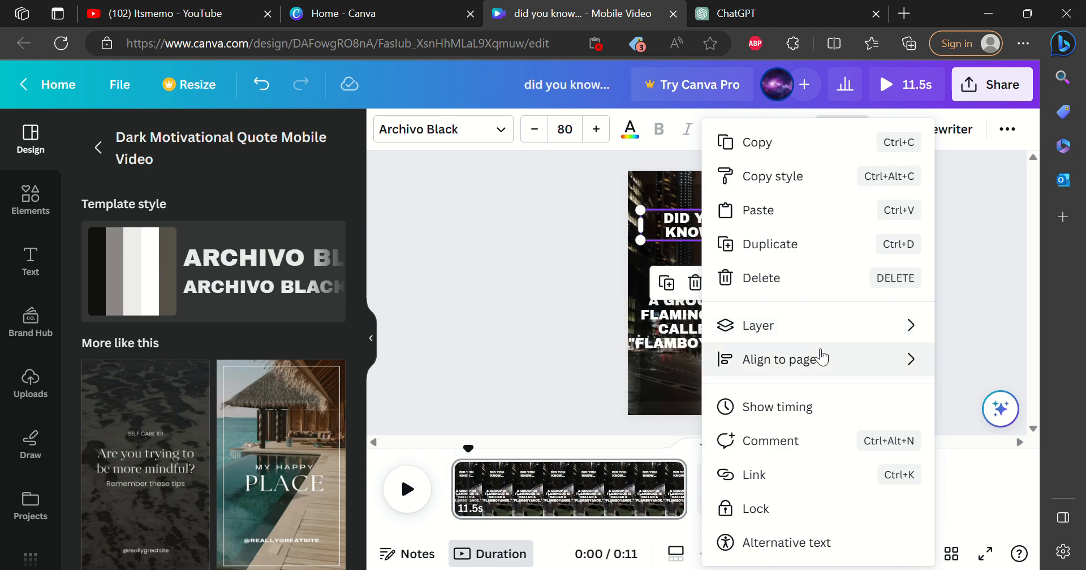
mouse_move(822, 356)
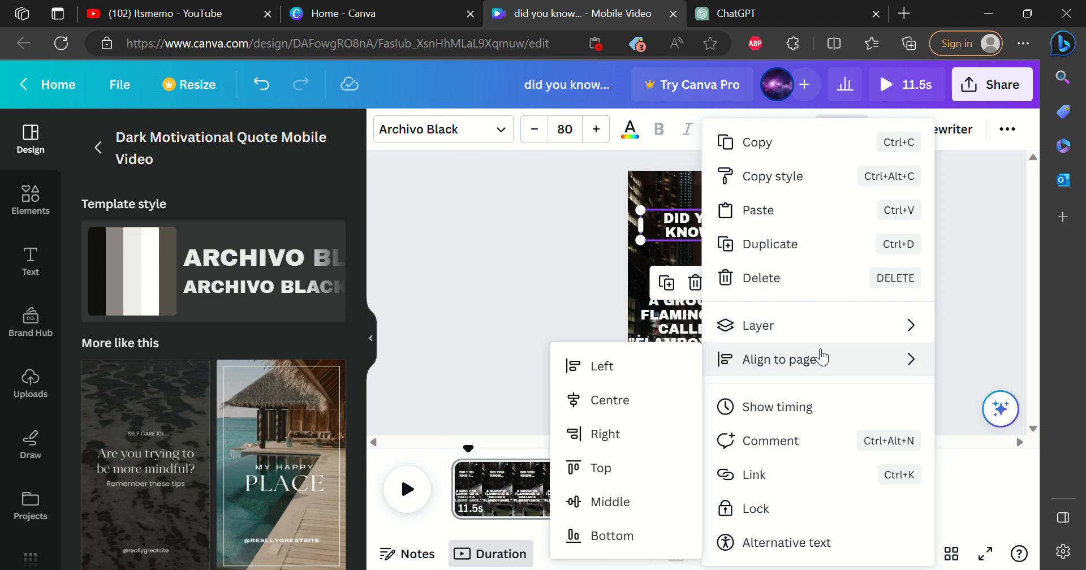
click(972, 306)
click(972, 306)
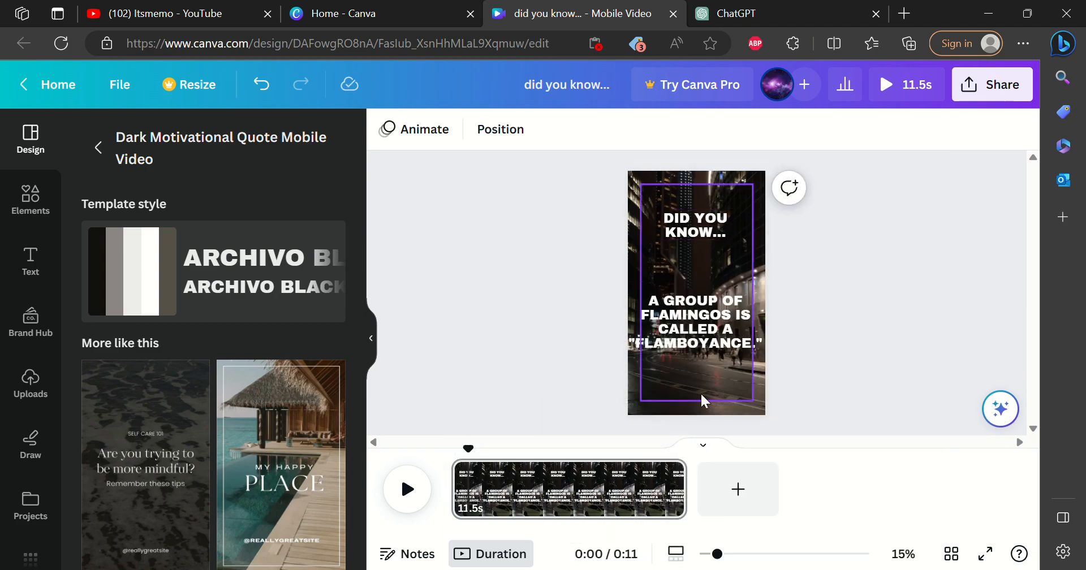
- Play the video up to about 3 seconds, show the "DID YOU KNOW..." heading's timing and trim its end to about that point
click(418, 494)
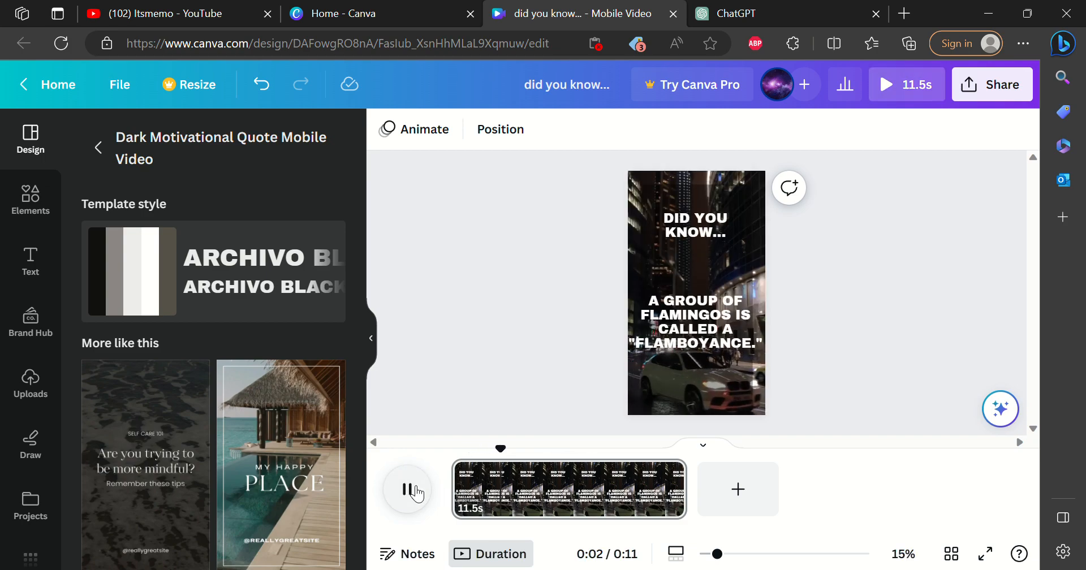
click(417, 495)
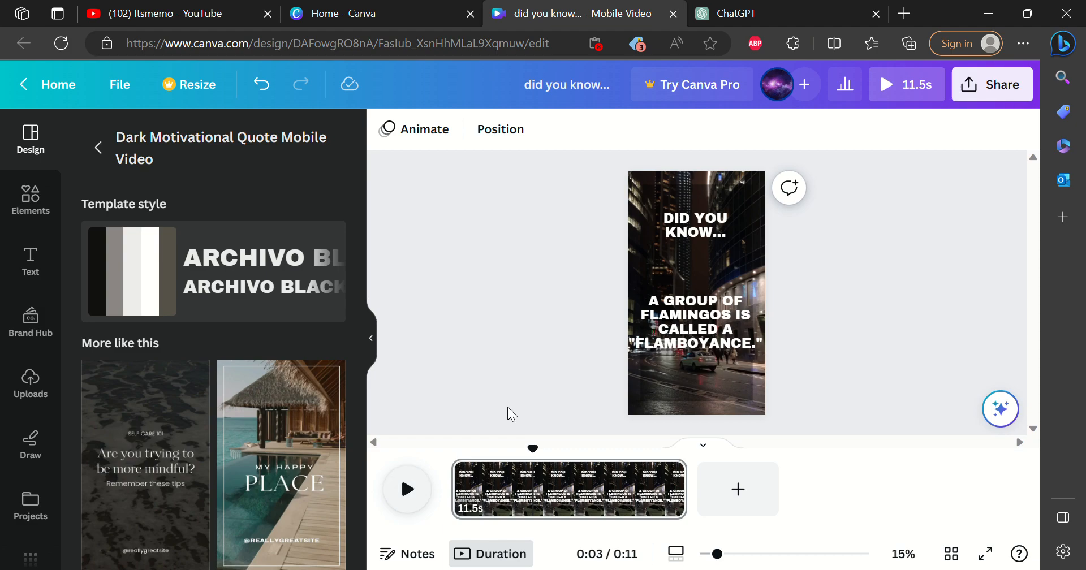
right_click(691, 232)
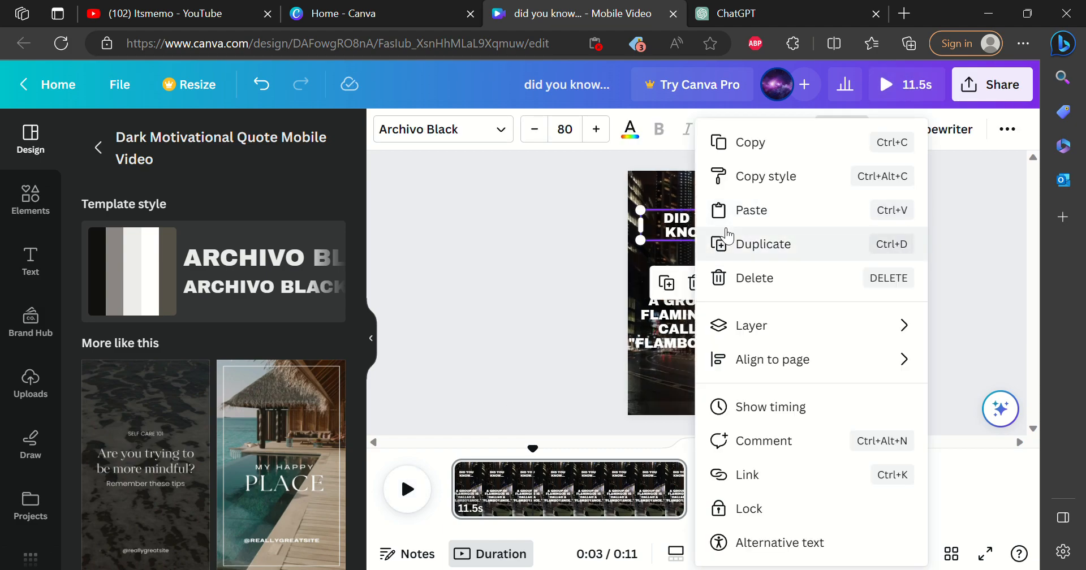
click(789, 407)
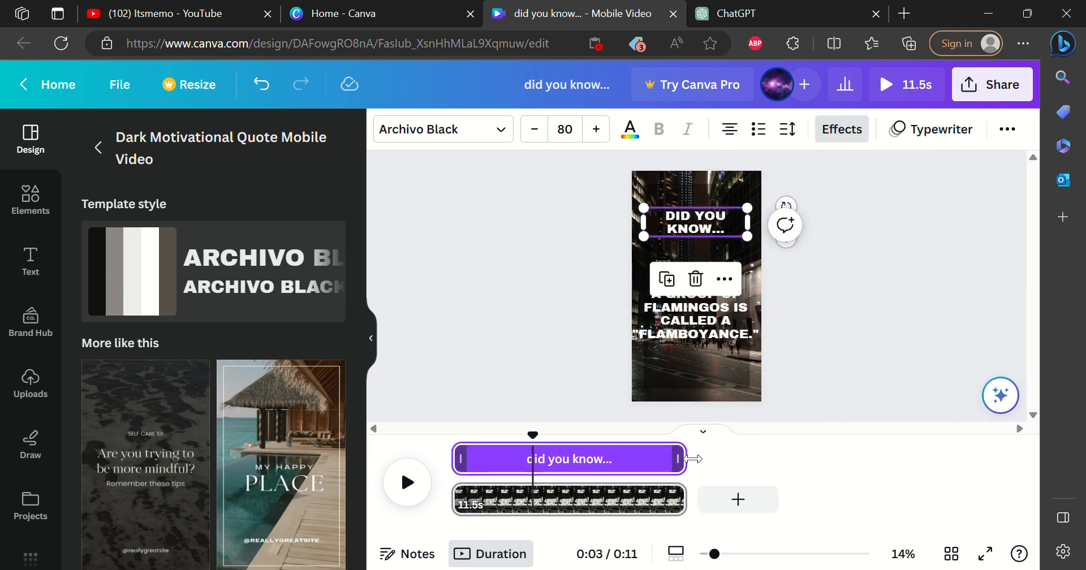
drag(691, 459, 530, 473)
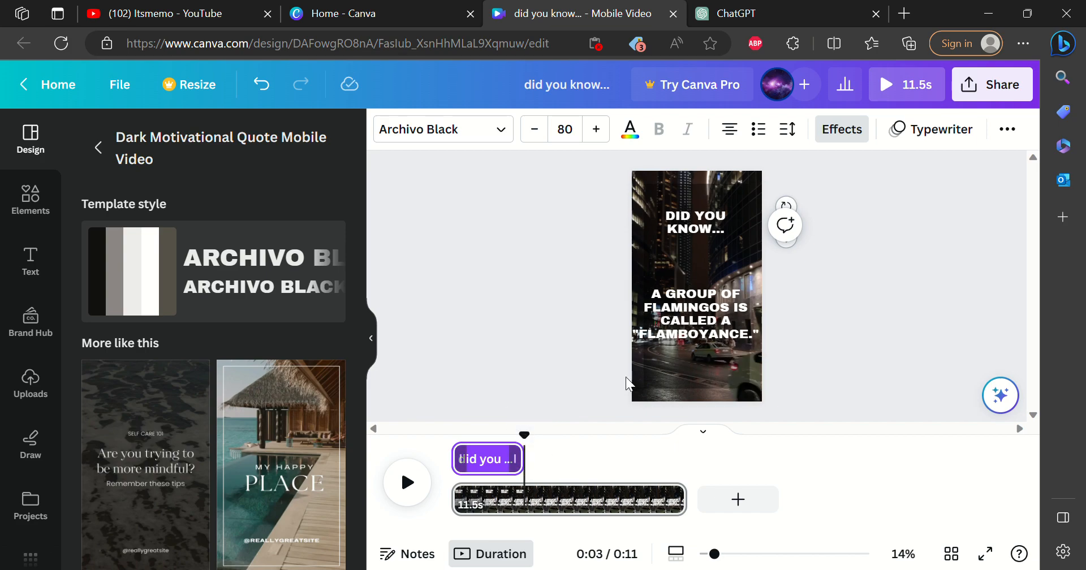
- Trim the start of the flamingo fact's timing to about 3 seconds, where the heading ends
click(693, 334)
right_click(694, 332)
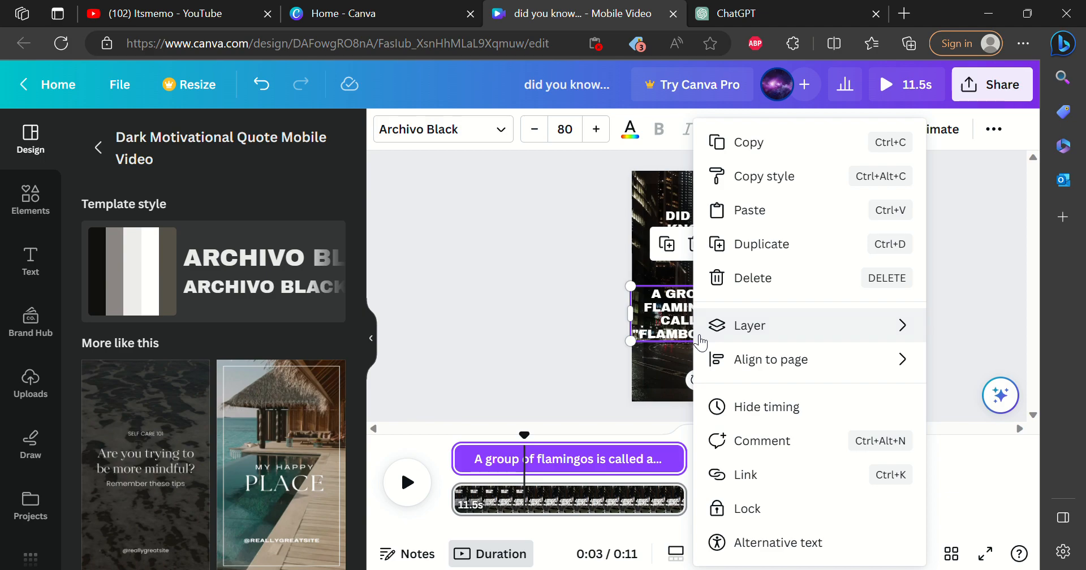
mouse_move(700, 339)
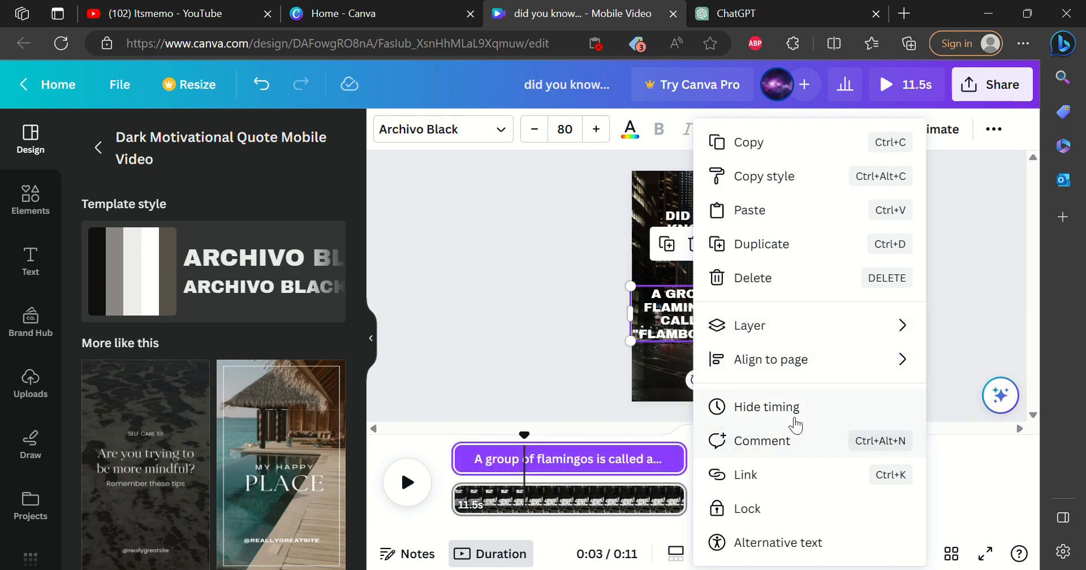
click(471, 466)
drag(470, 465, 532, 472)
- Play the video from the beginning to check the timing of the heading and the fact
click(412, 503)
click(457, 501)
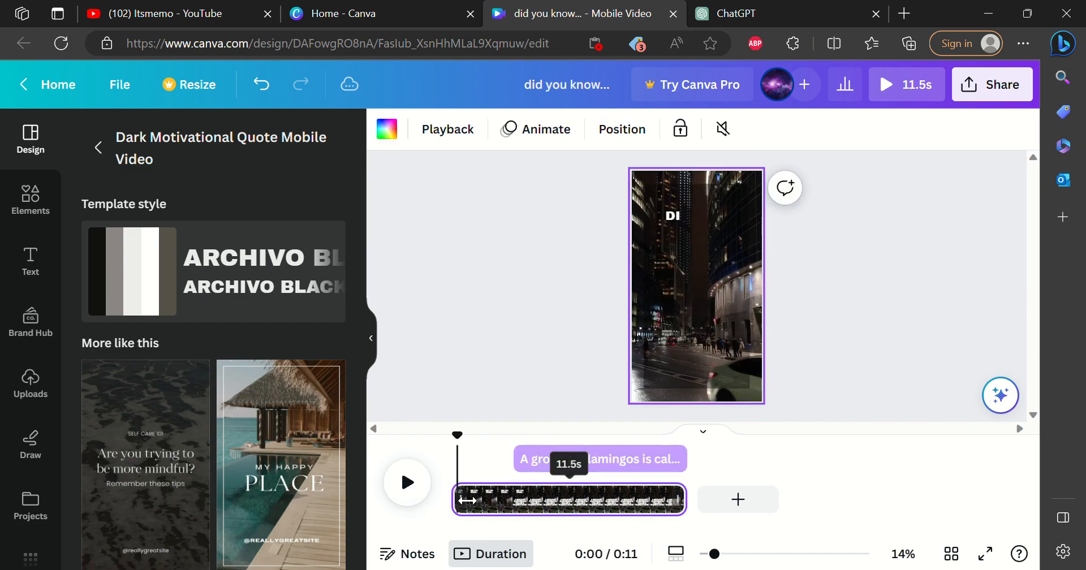
click(419, 491)
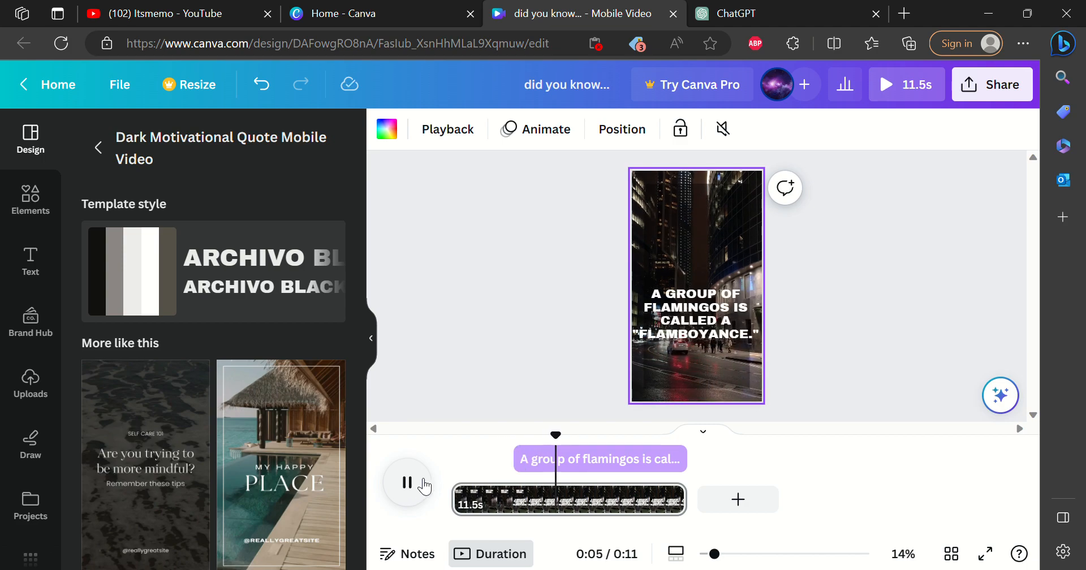
click(698, 296)
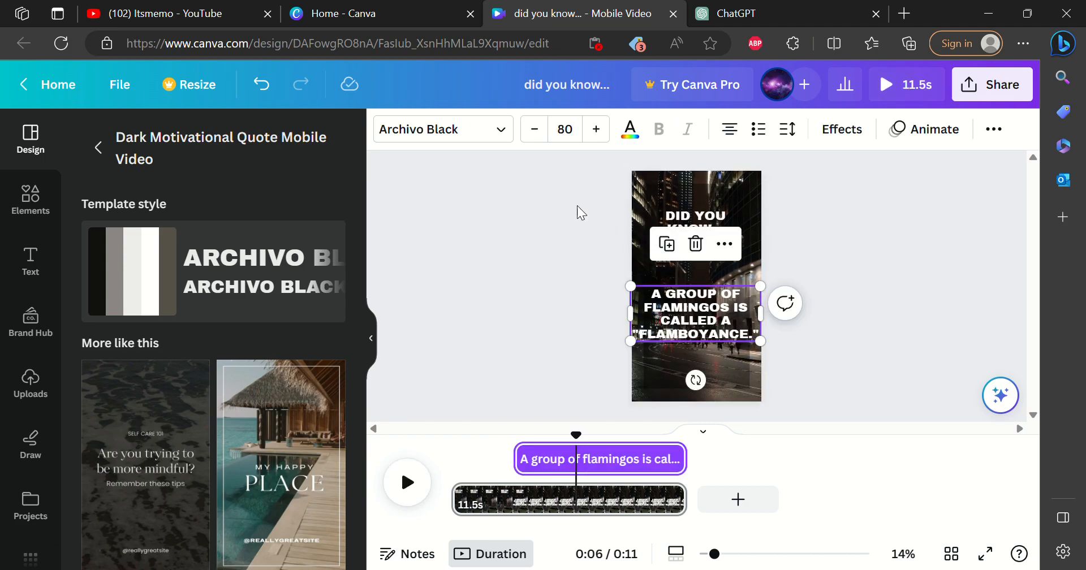
click(723, 247)
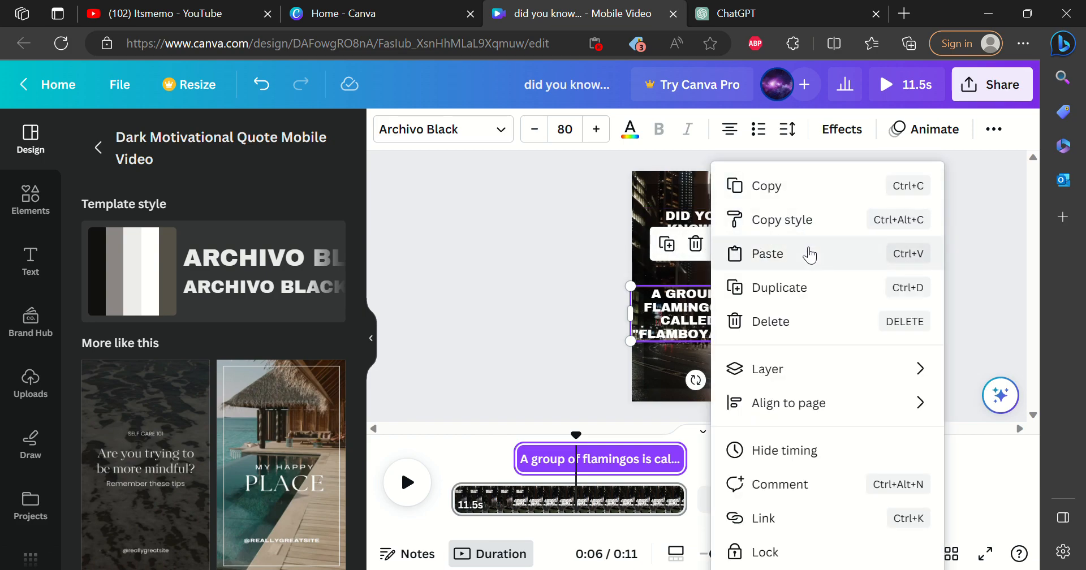
click(991, 267)
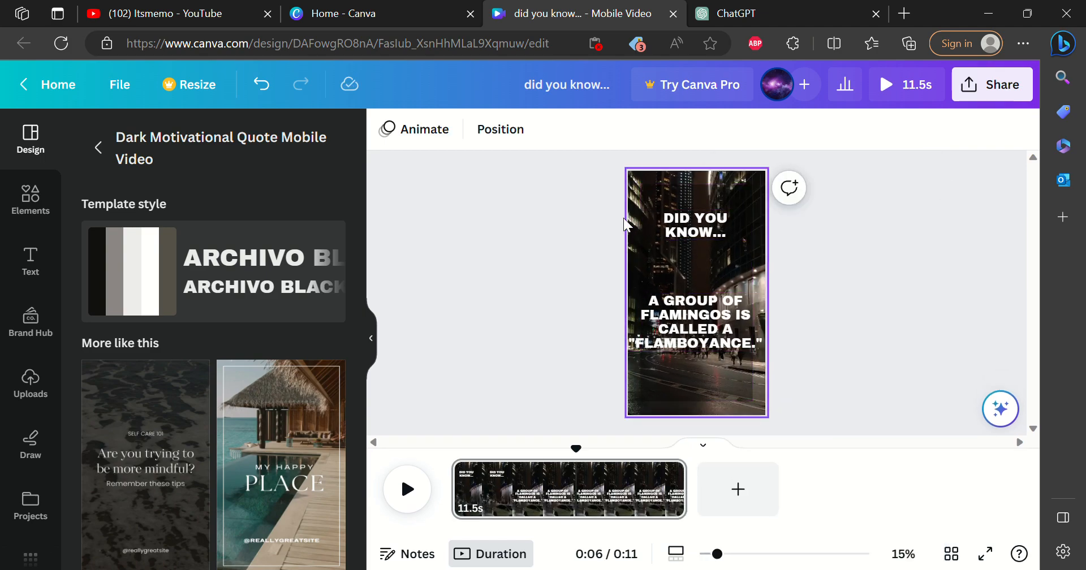
- Apply the Fun page animation with the On enter option
click(431, 141)
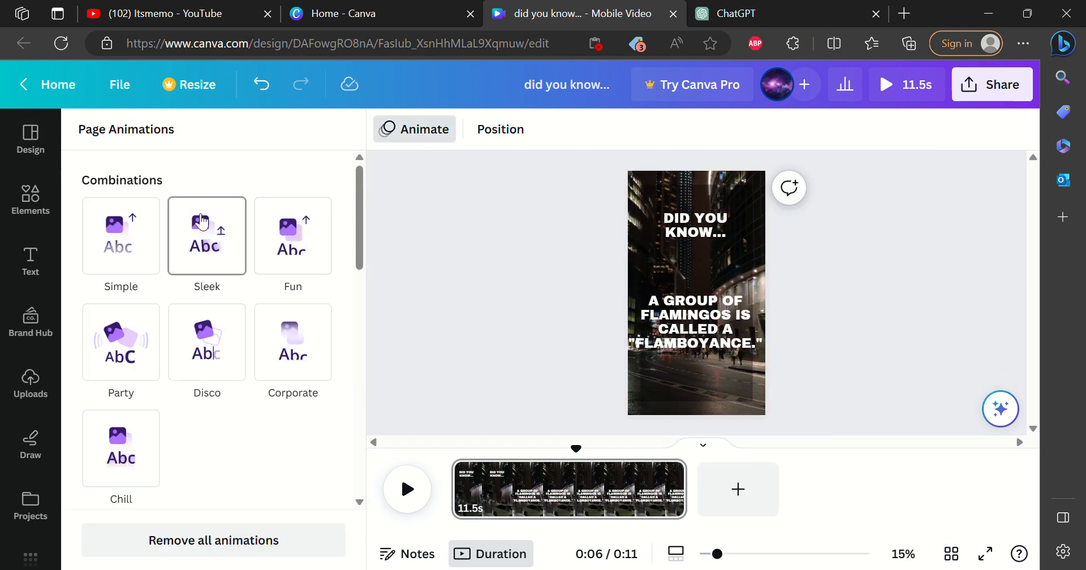
scroll(367, 224, down, 1)
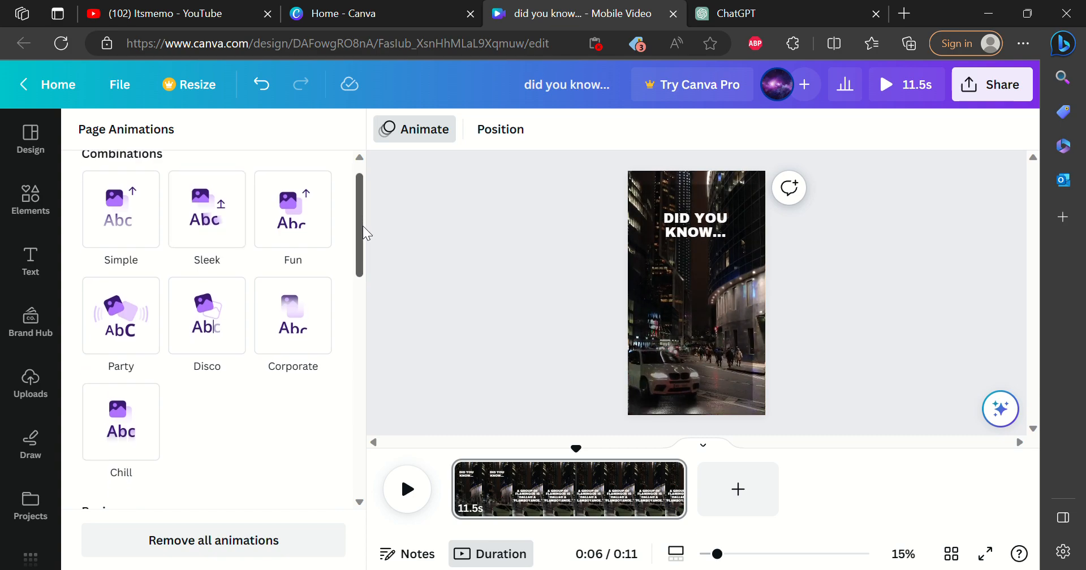
click(284, 214)
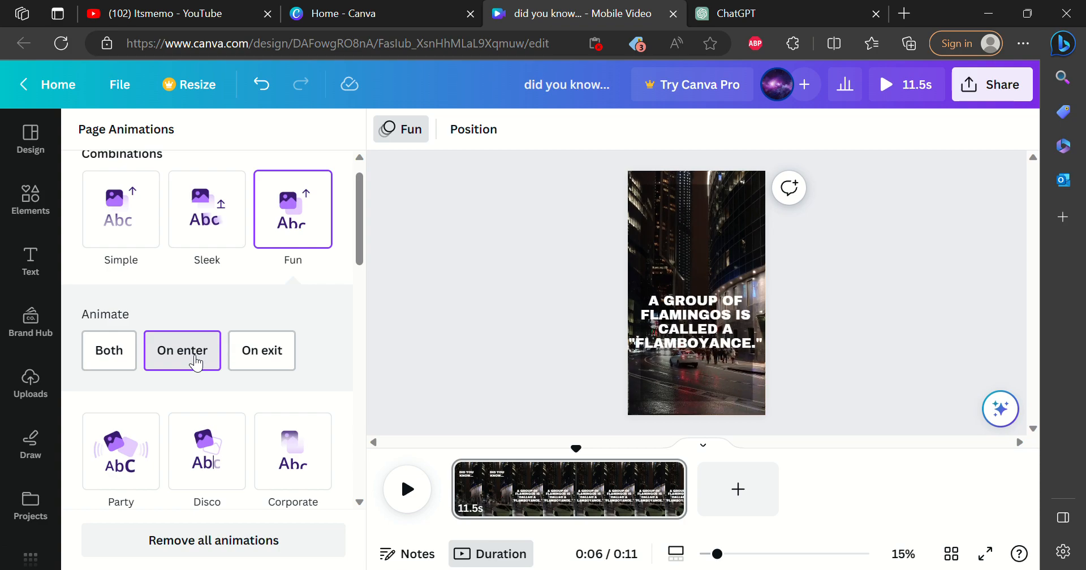
click(437, 250)
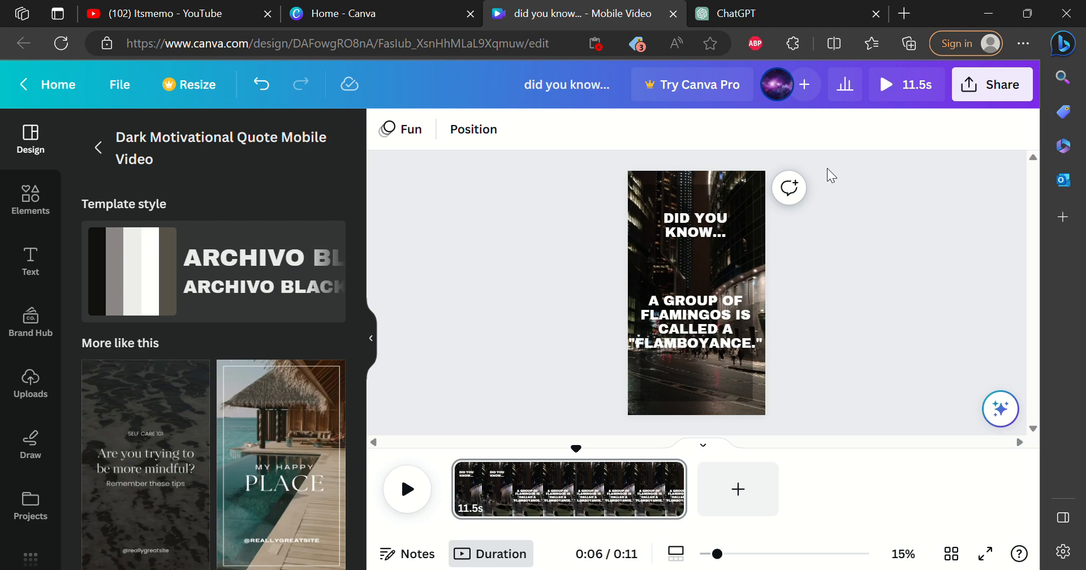
- Download the design as an MP4 video at 1080p (HD) quality and dismiss the download window
click(989, 96)
drag(1025, 137, 1032, 232)
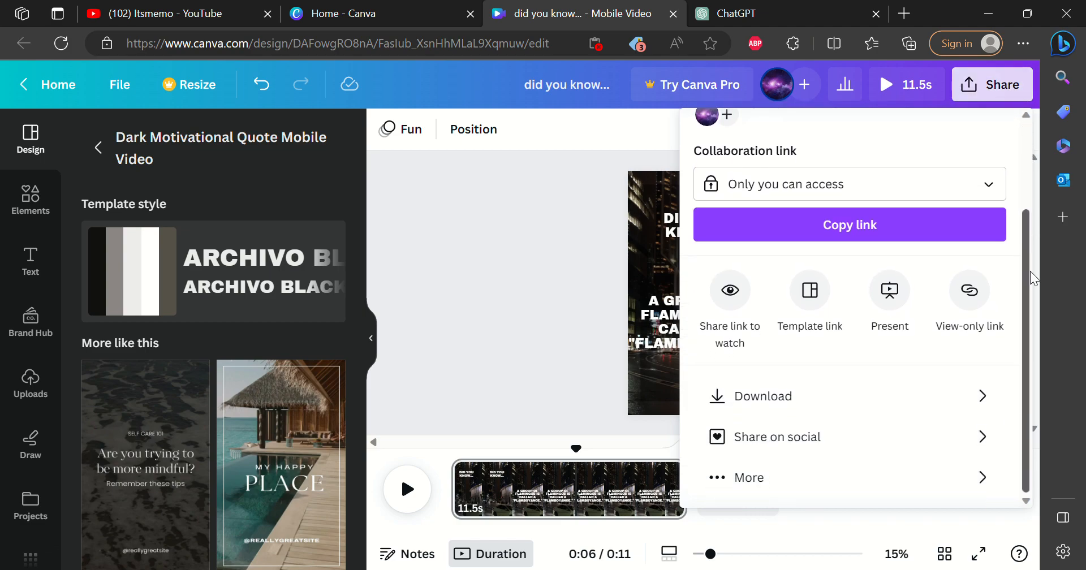
click(887, 392)
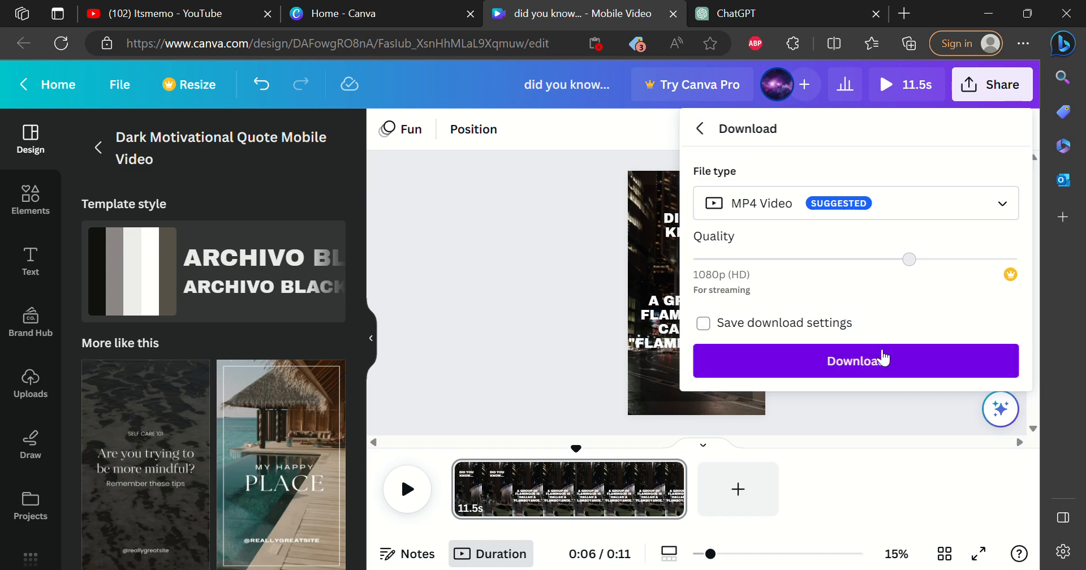
click(884, 357)
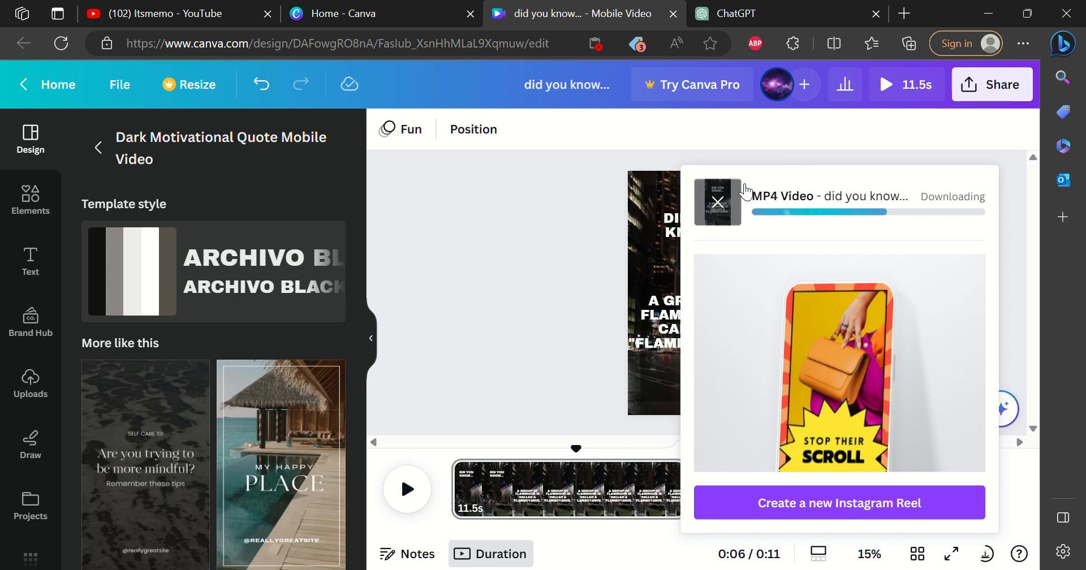
click(426, 219)
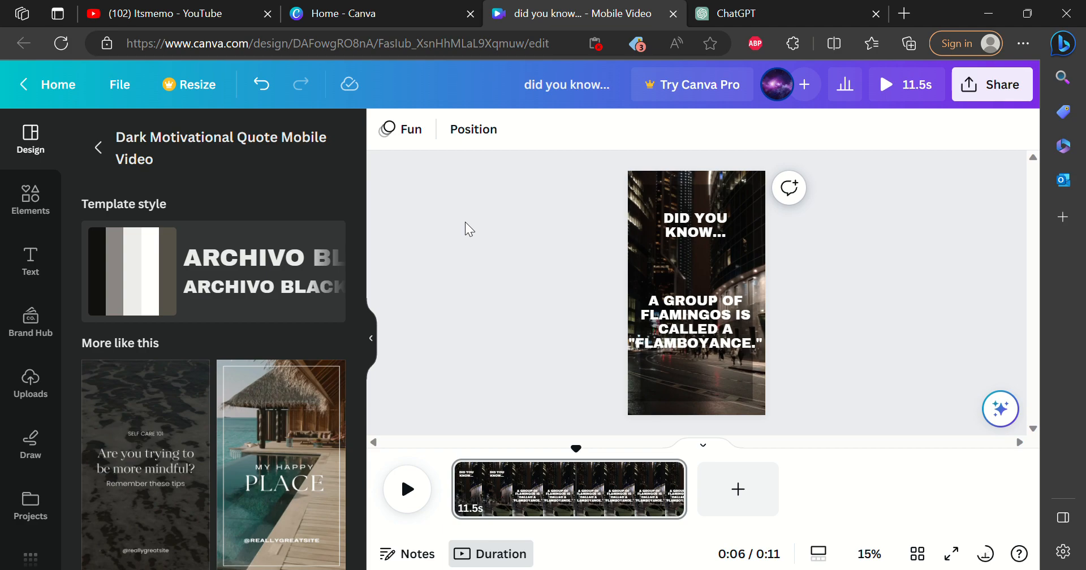
- Switch to the YouTube channel page in the browser
click(224, 9)
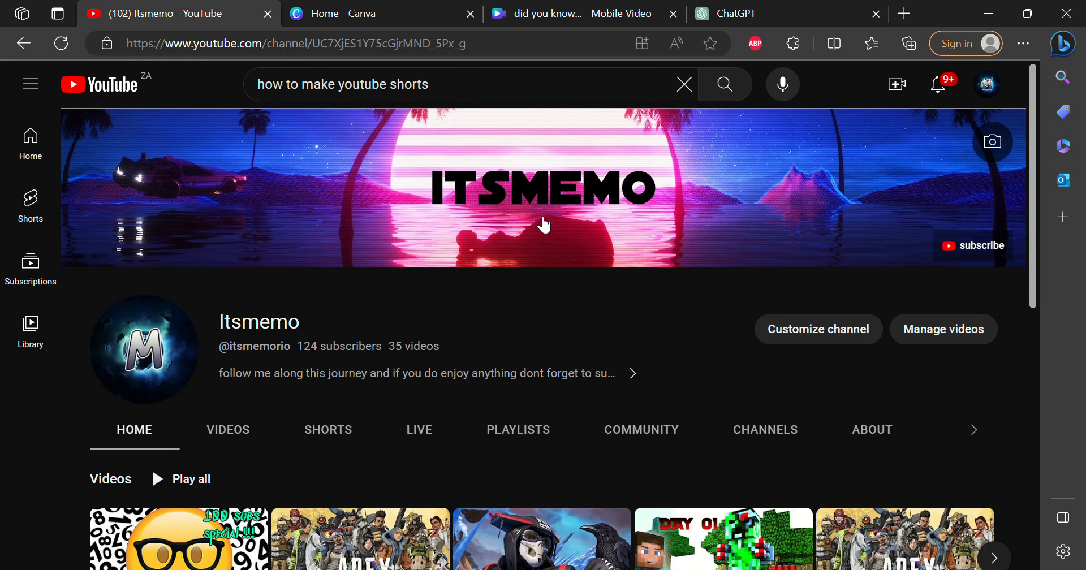